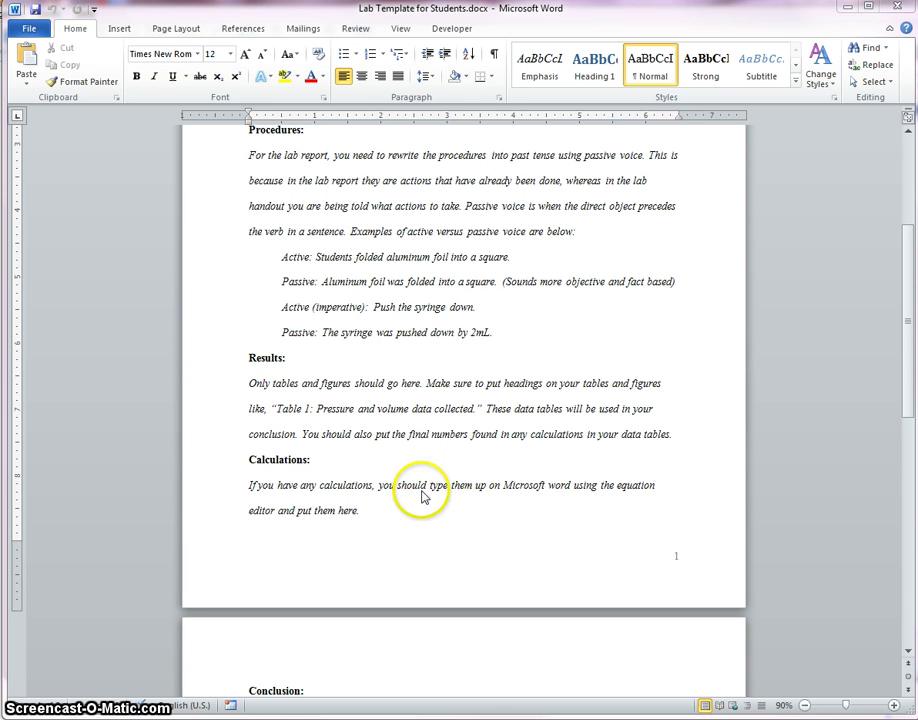
Step: Insert a blank line above the Calculations heading, at the end of the Results section
left_click(279, 434)
left_click(238, 452)
left_click(238, 455)
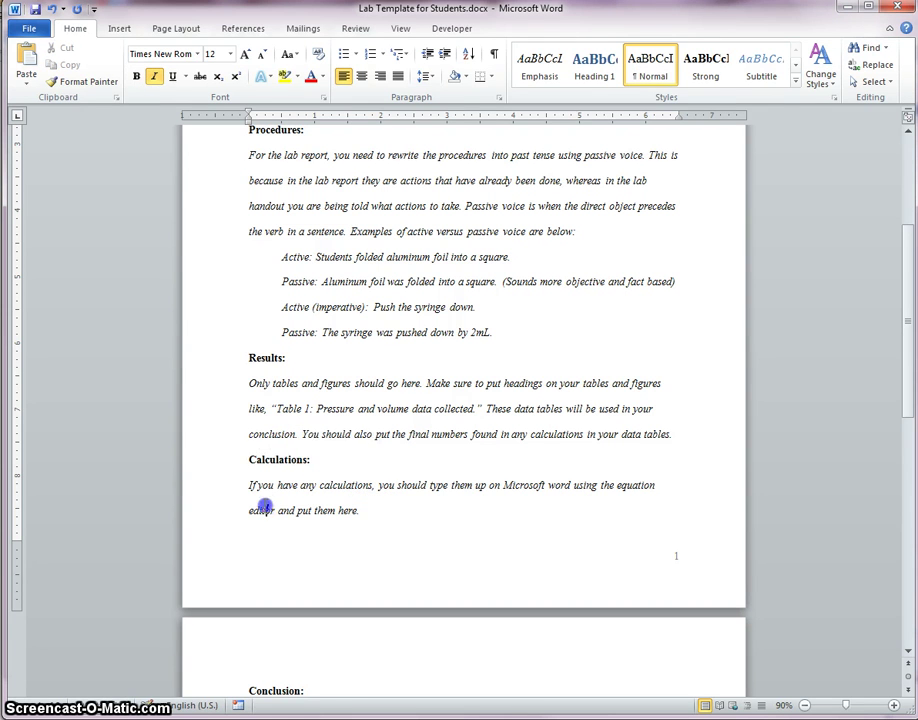
left_click(251, 459)
key("Return")
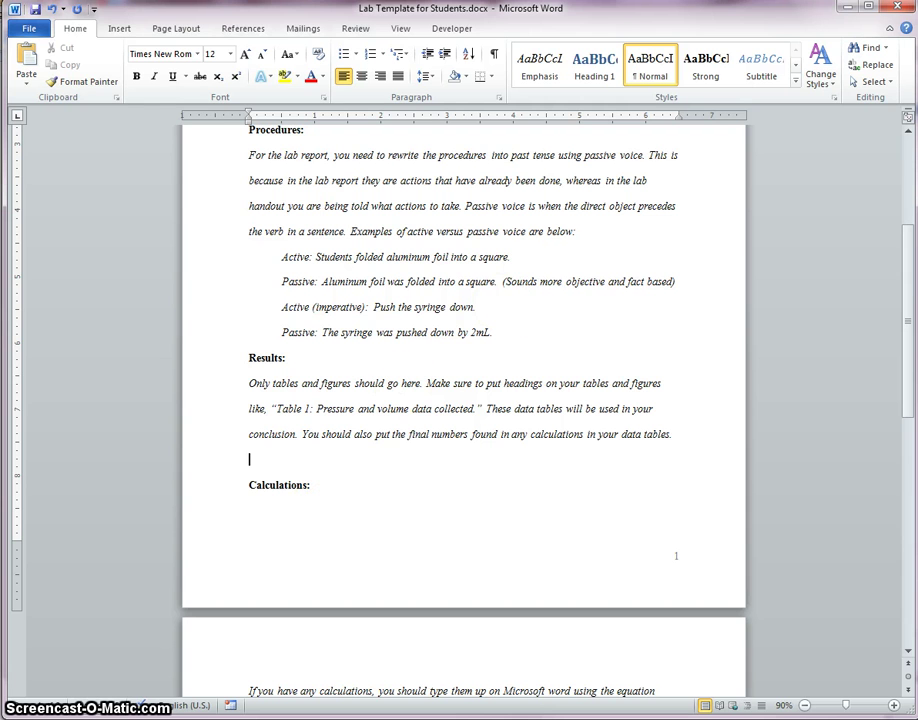
Step: Examine the column headings and compound rows of Table 1 in Unit 3 Packet.docx and return to the lab template
left_click_drag(917, 22, 547, 38)
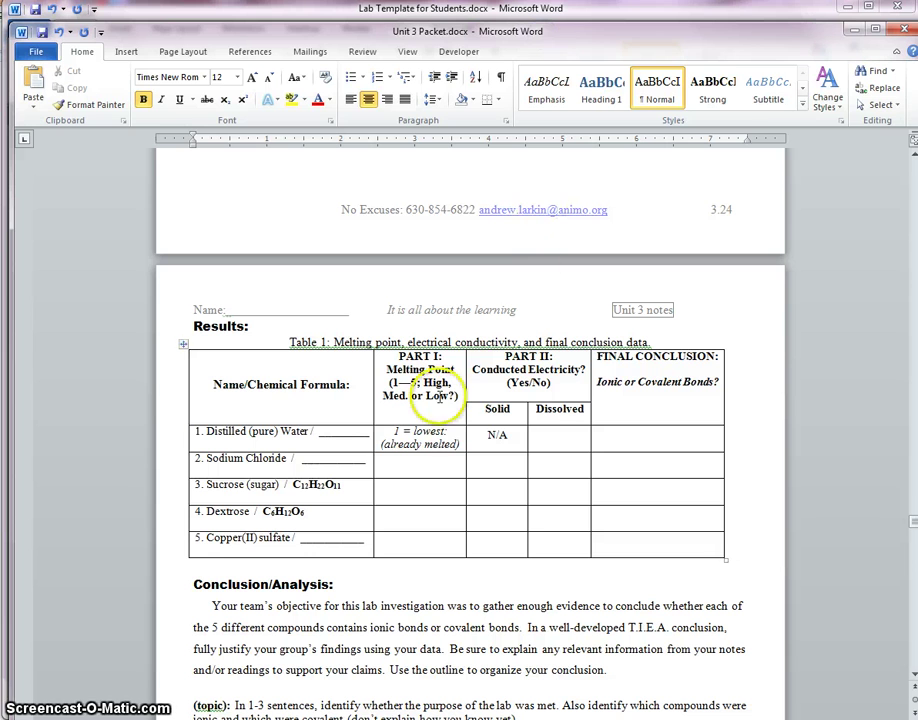
left_click(284, 386)
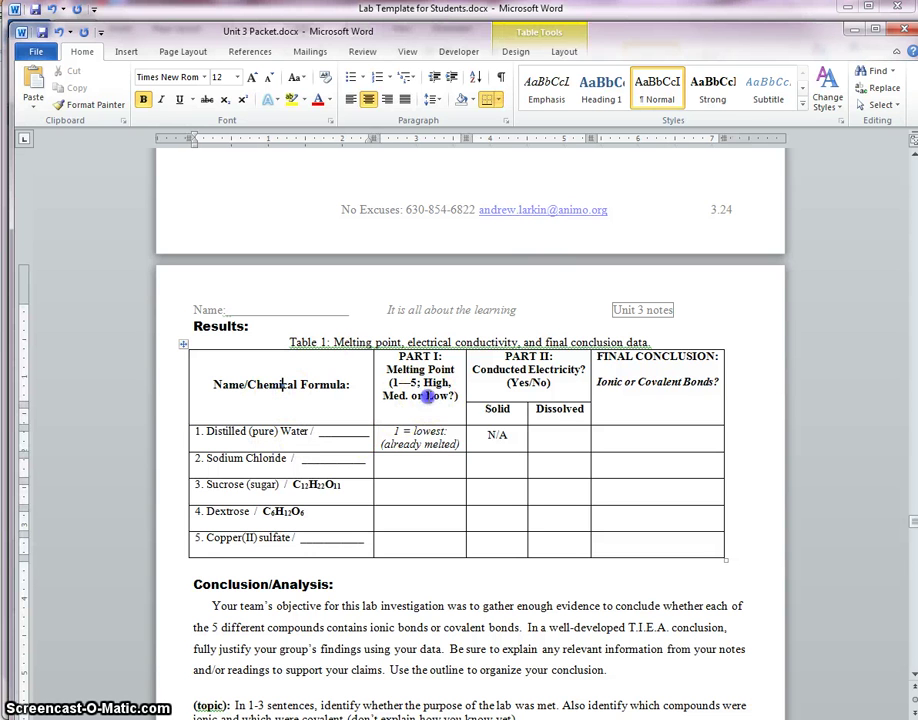
double_click(228, 384)
left_click(242, 485)
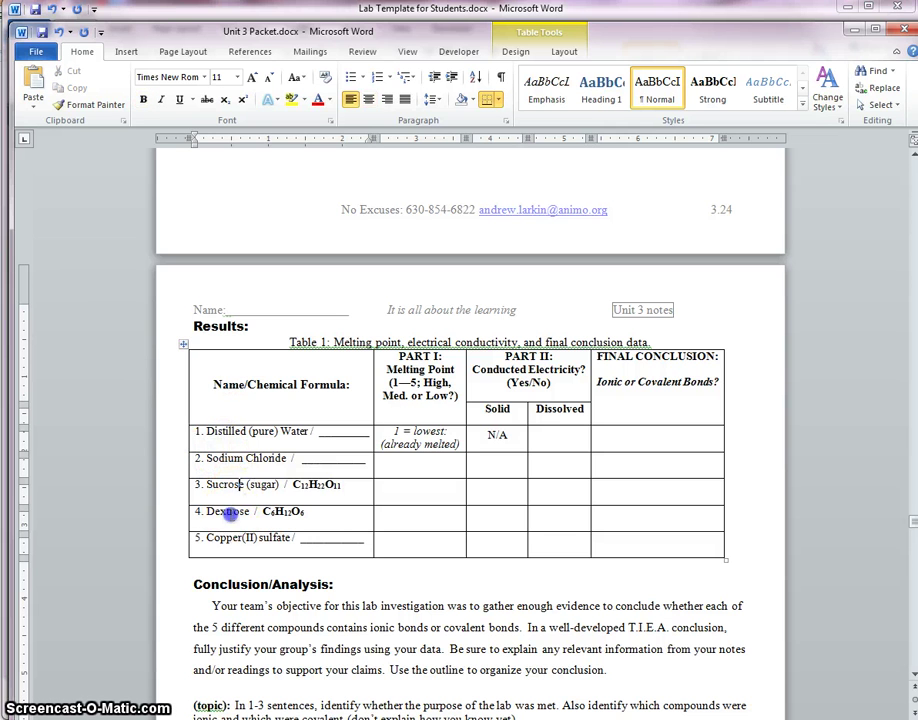
left_click(847, 8)
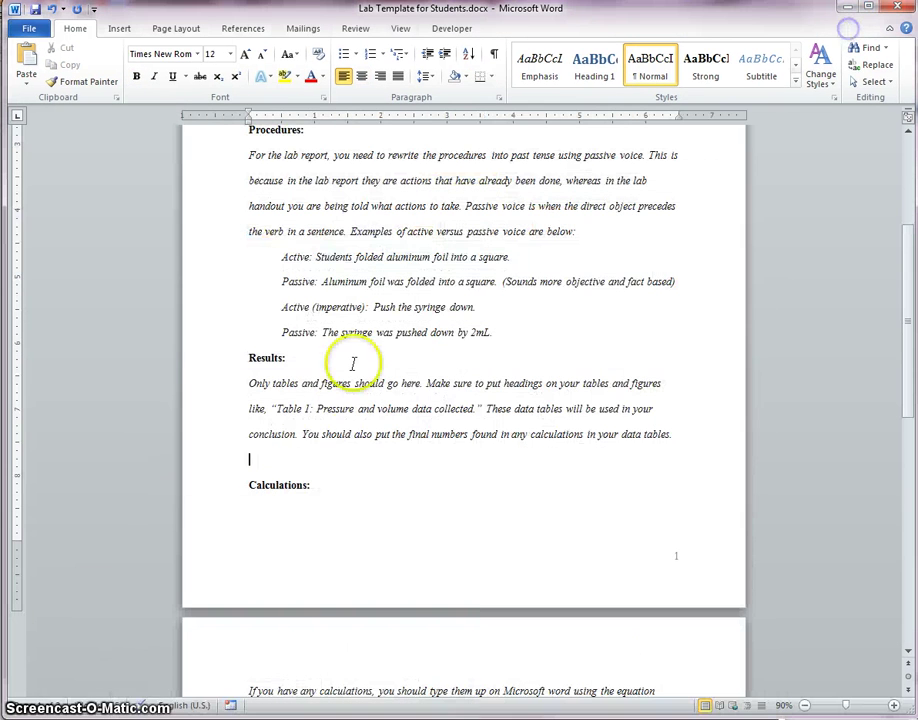
Step: Insert a table of five columns and six rows on the blank line in the Results section
left_click(119, 28)
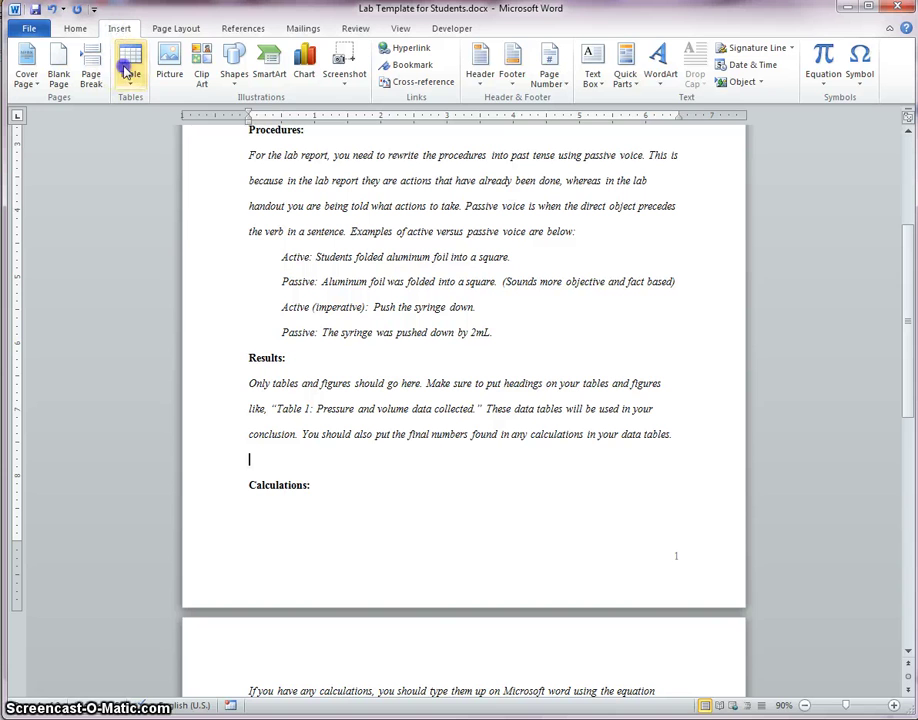
left_click(130, 68)
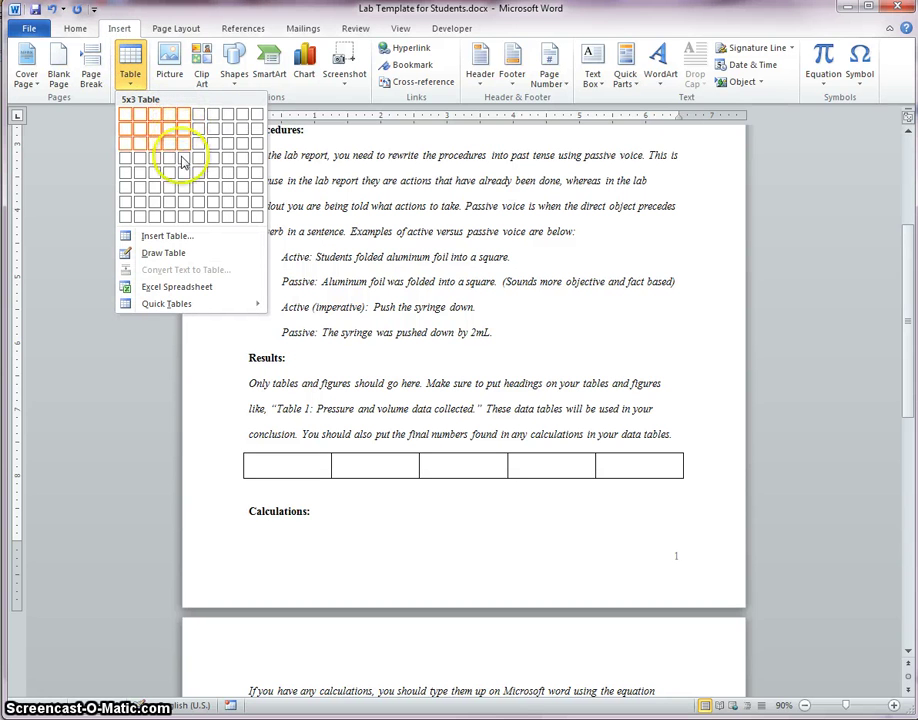
left_click(180, 193)
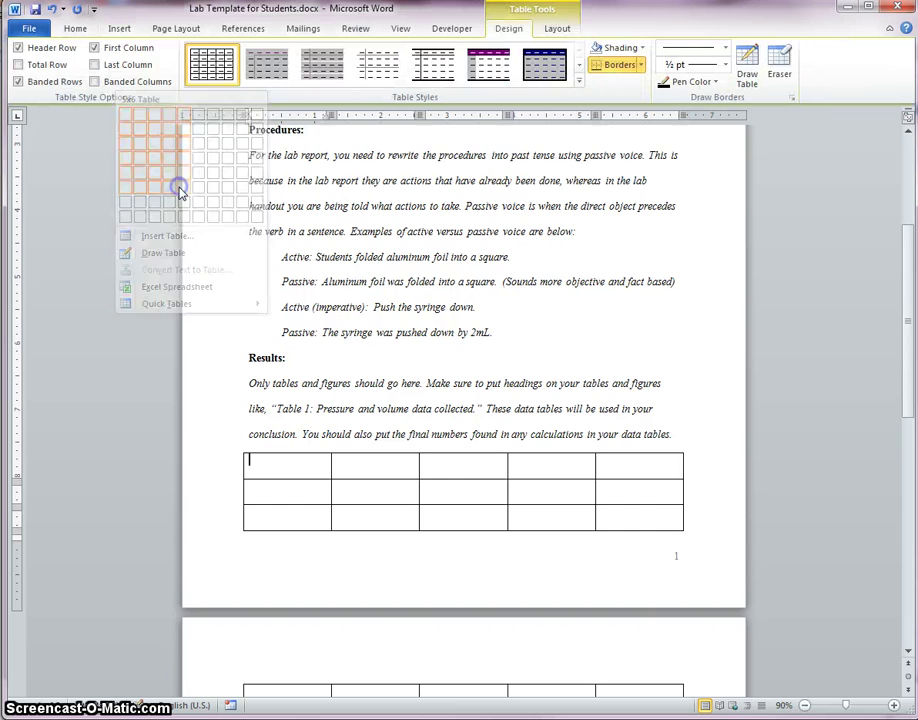
scroll(445, 455, "down", 4)
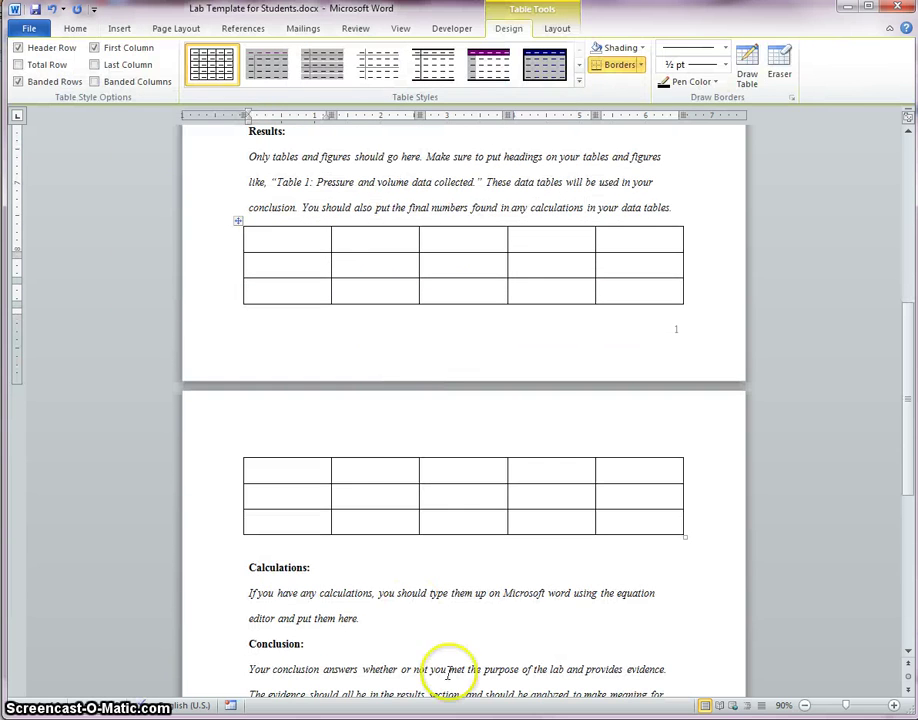
Step: Check how the PART II heading is divided into Solid and Dissolved in Unit 3 Packet.docx and return to the lab template
mouse_move(200, 718)
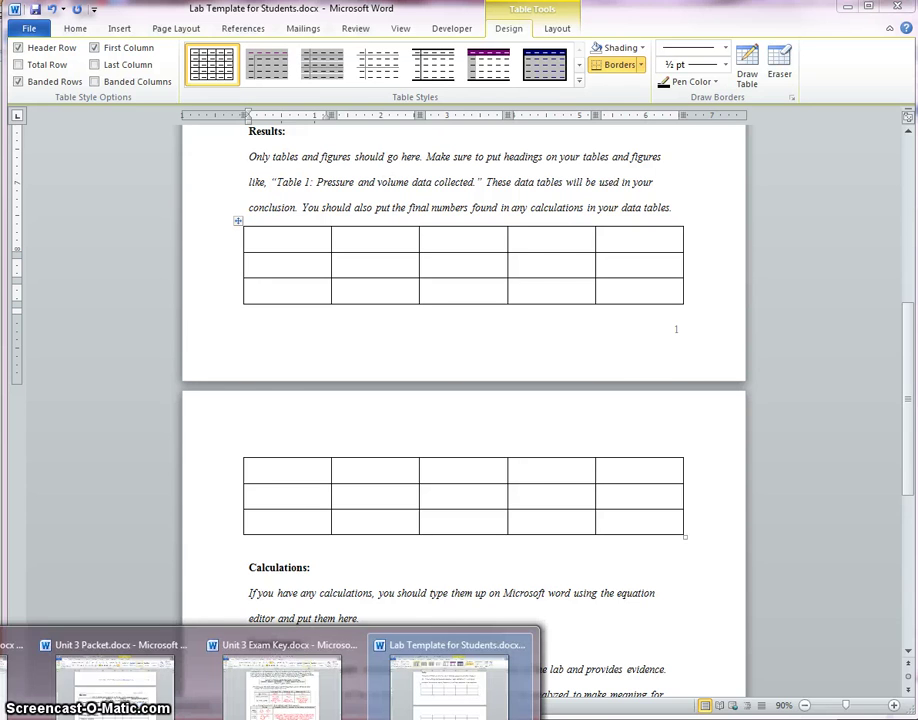
left_click(160, 700)
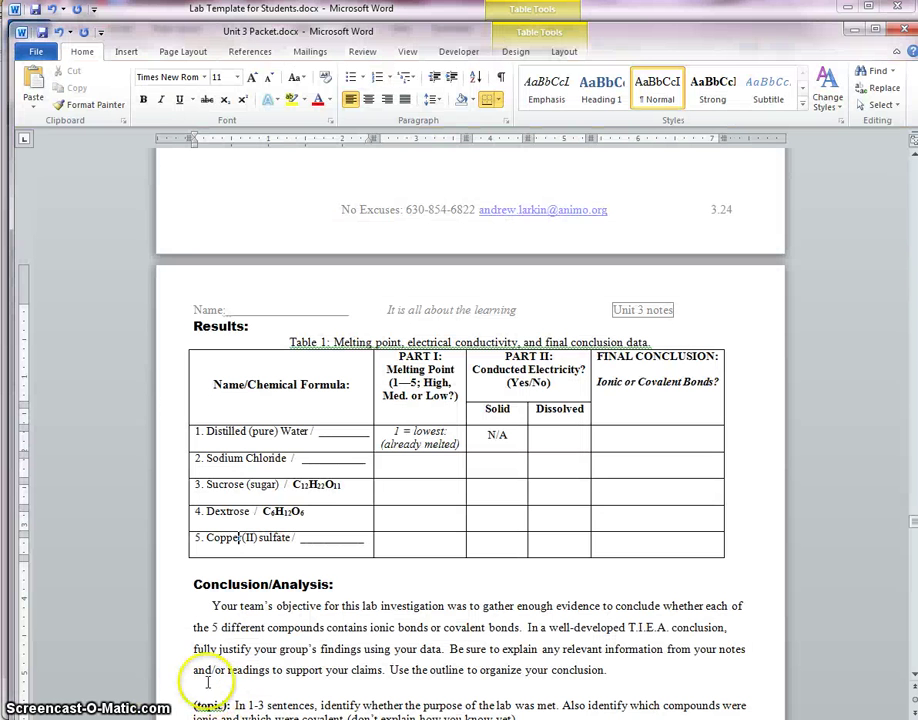
left_click_drag(509, 378, 547, 404)
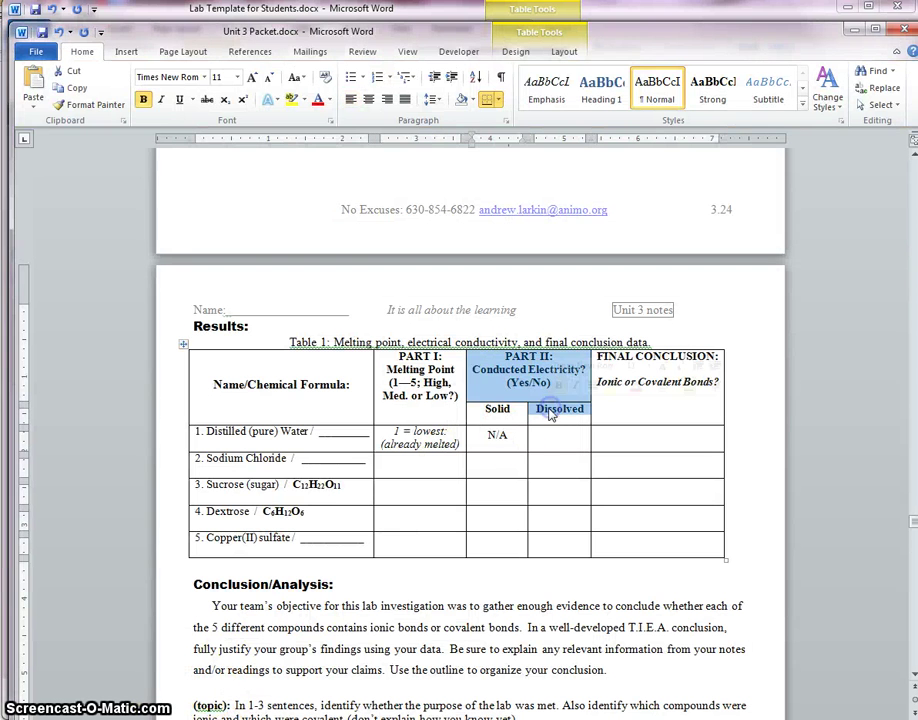
left_click(500, 456)
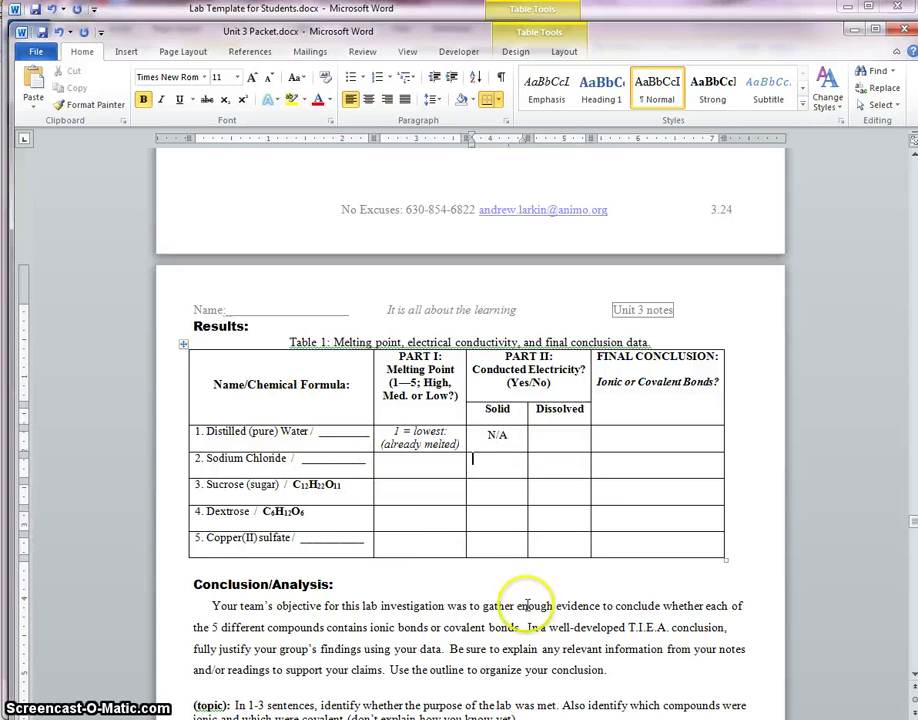
left_click(279, 384)
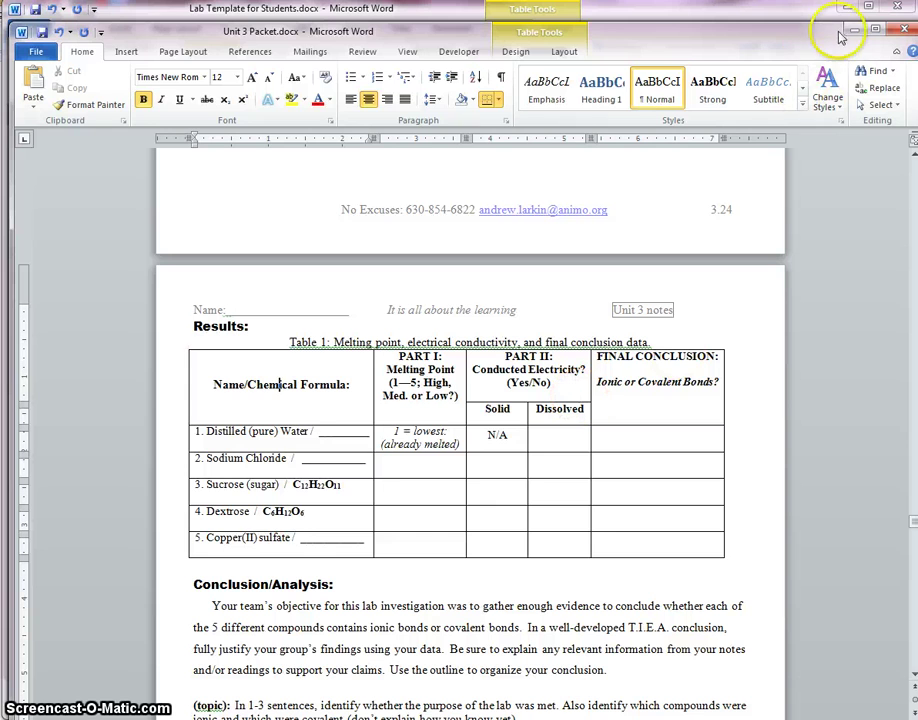
left_click(853, 33)
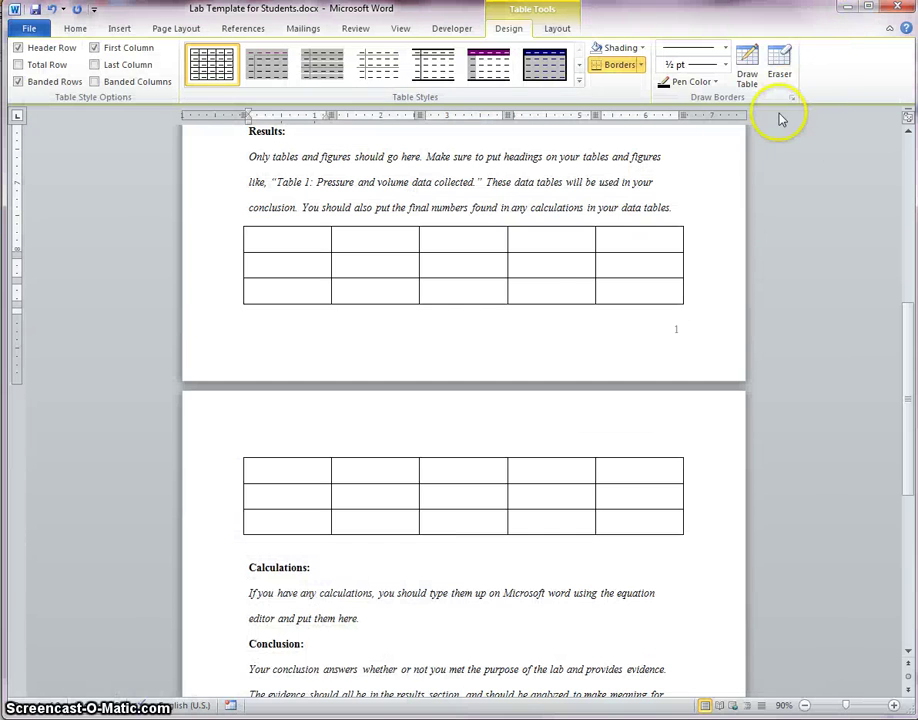
Step: Split the fourth cell of the table's first row into one column and two rows
left_click(543, 250)
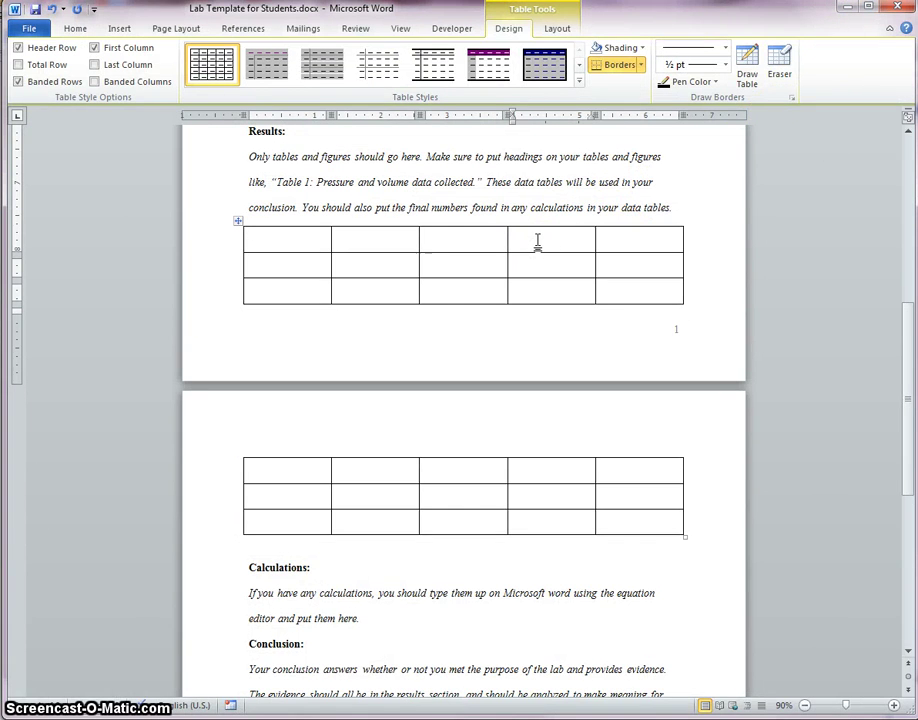
right_click(538, 244)
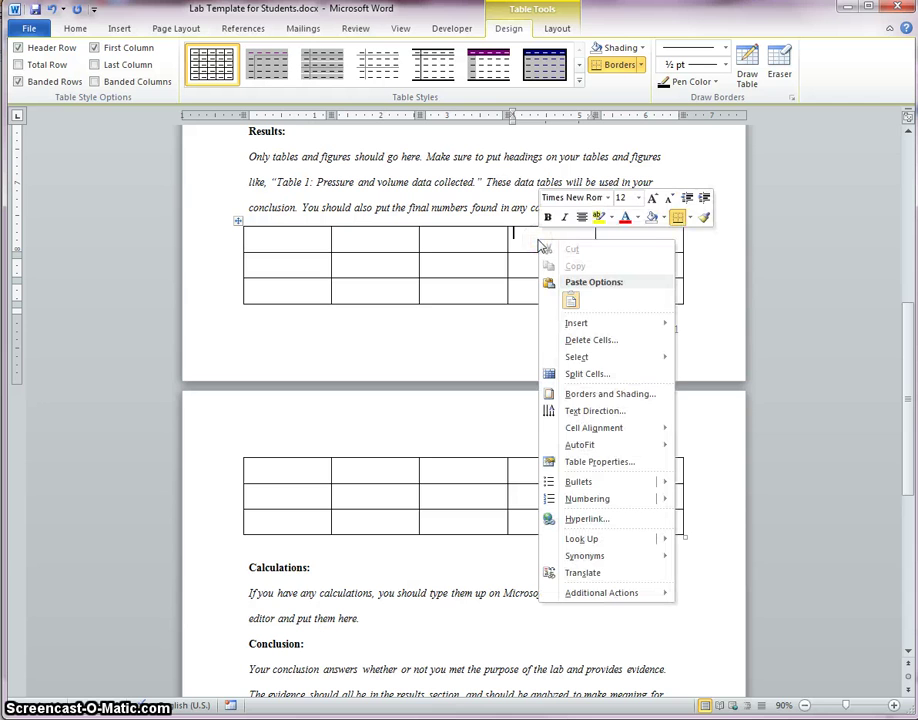
left_click(587, 373)
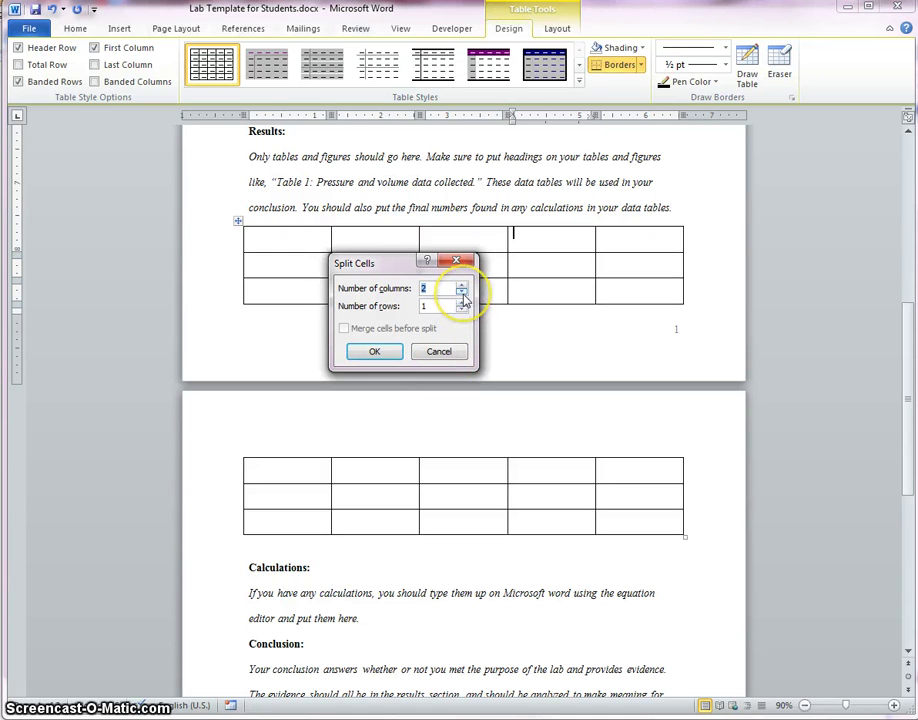
left_click(461, 302)
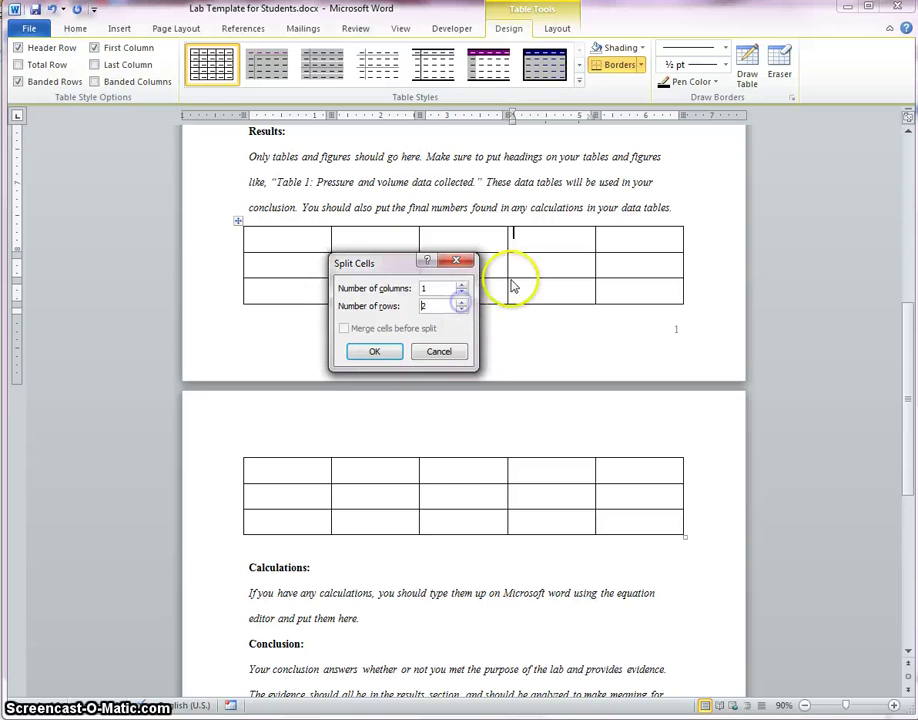
left_click(374, 352)
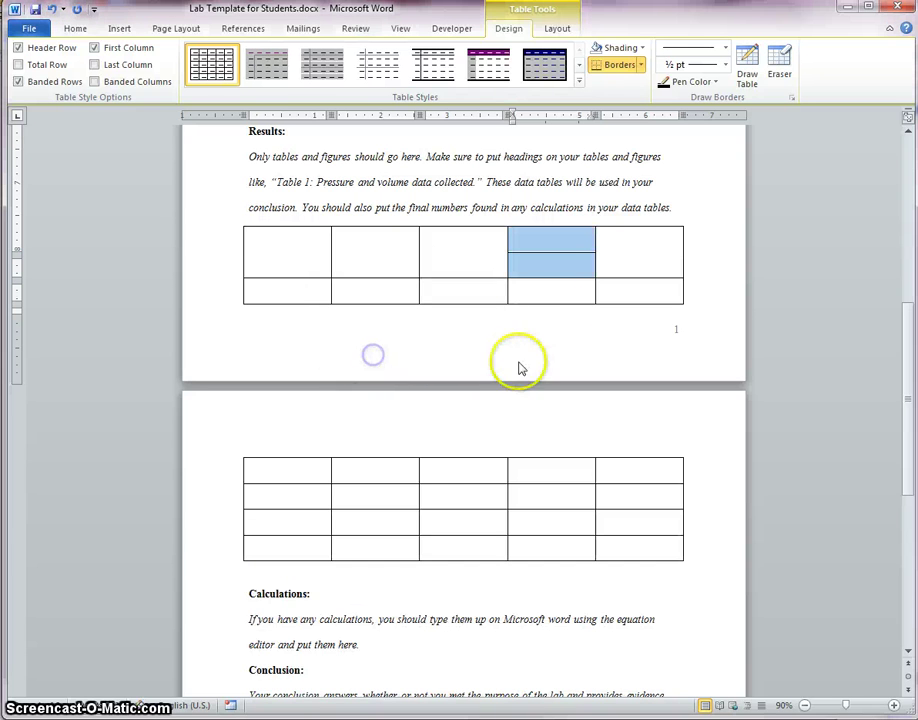
Step: Split the lower half of the divided header cell into two columns and one row
left_click(537, 267)
right_click(541, 262)
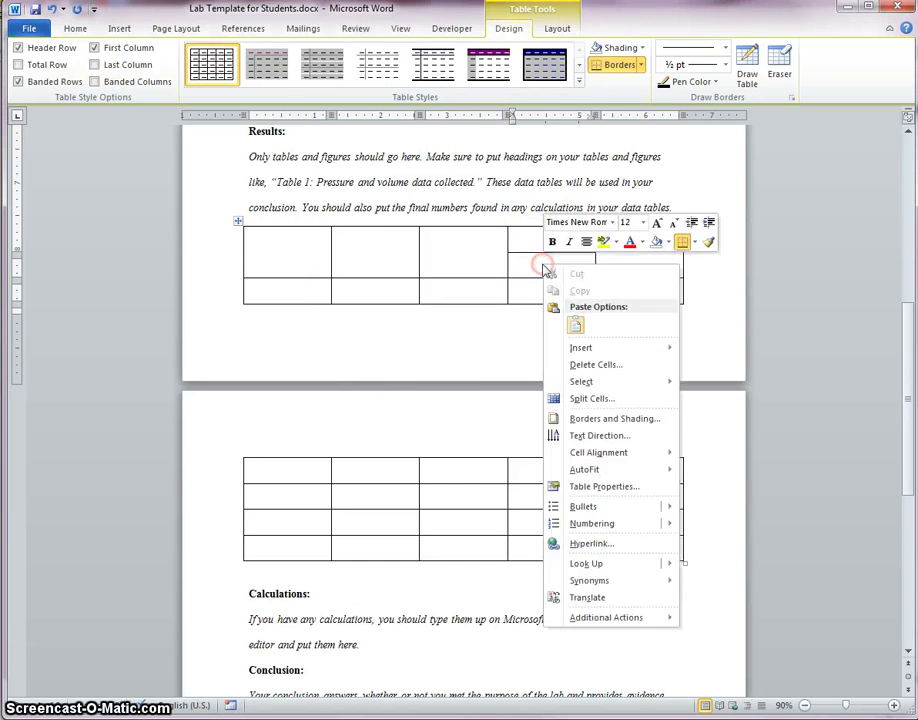
left_click(589, 399)
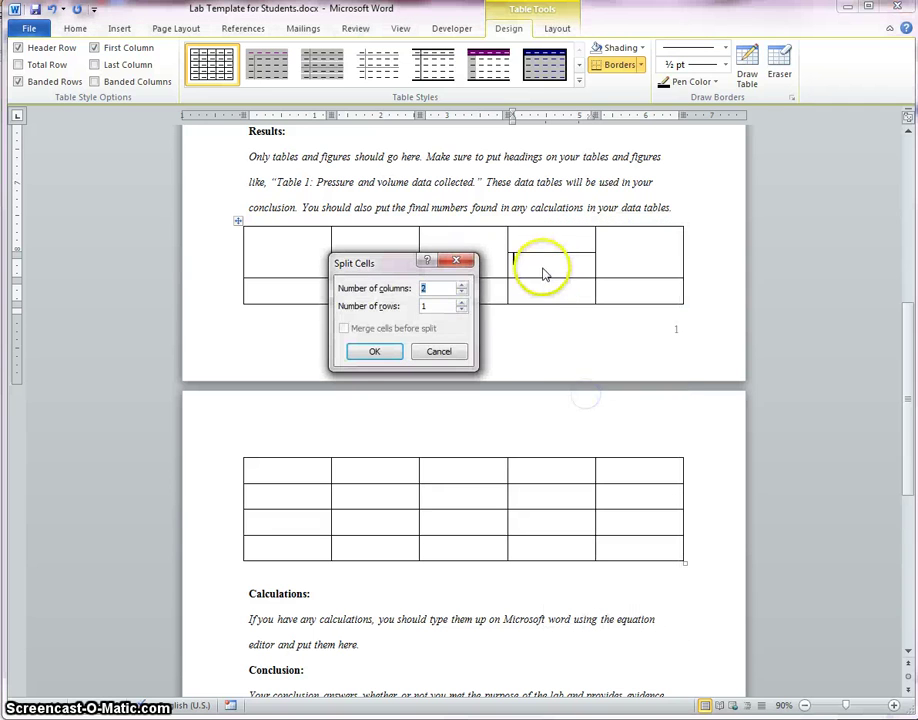
left_click(374, 355)
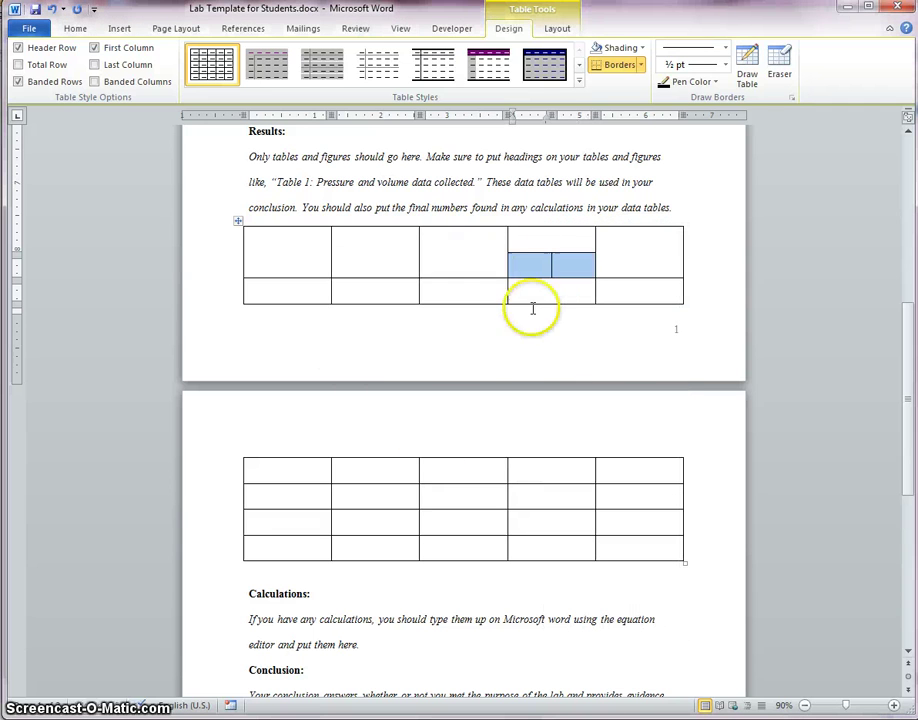
left_click(520, 258)
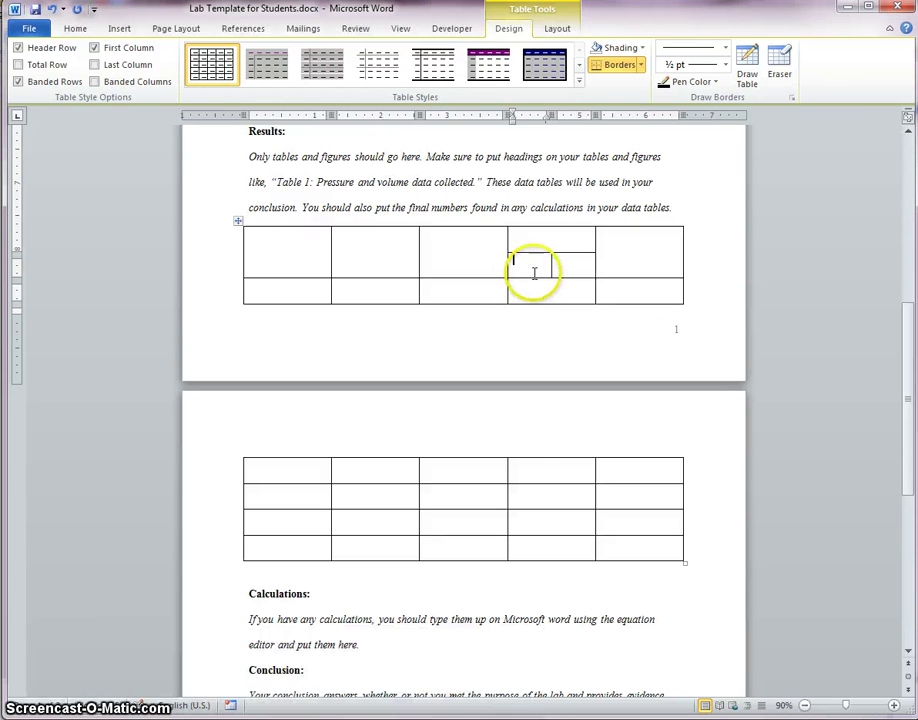
Step: Check the alignment of the Name/Chemical Formula heading in Unit 3 Packet.docx and return to the lab template
mouse_move(270, 712)
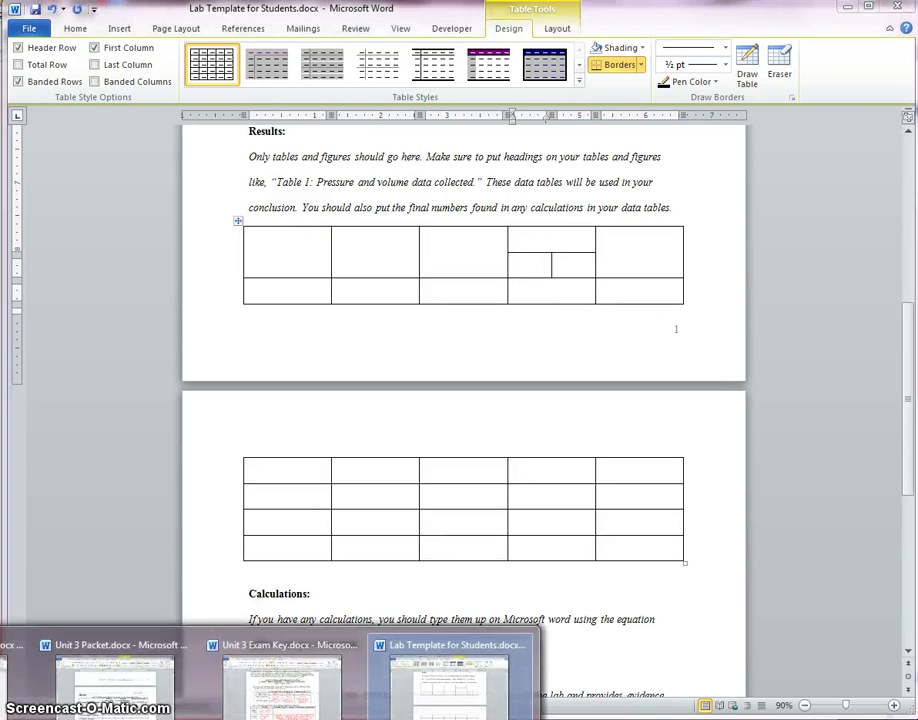
left_click(135, 700)
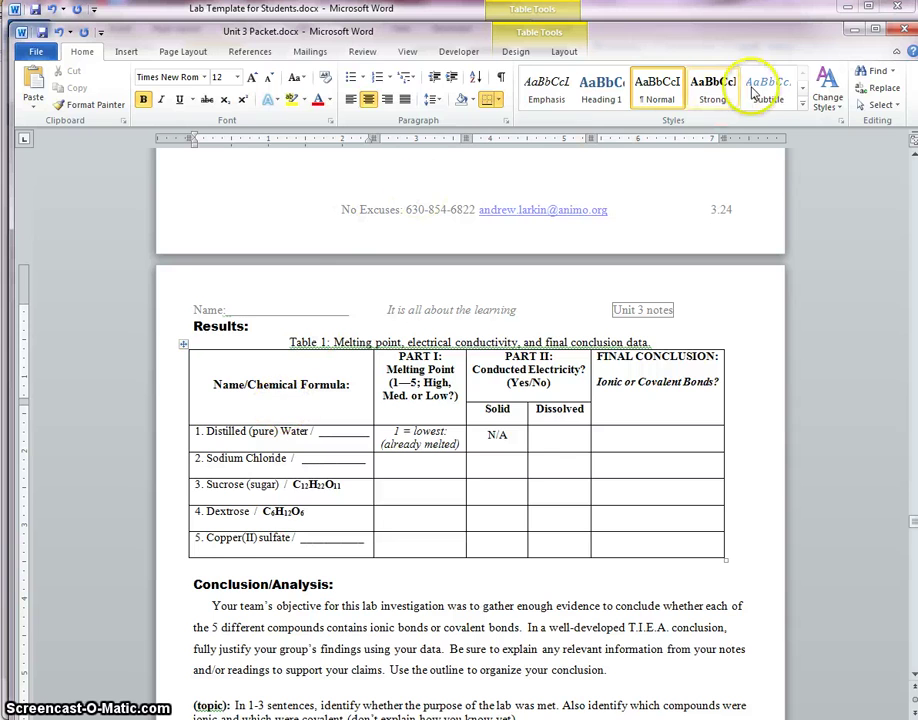
left_click(862, 35)
Step: Center the first header cell of the Results table both horizontally and vertically with Align Center
left_click(279, 262)
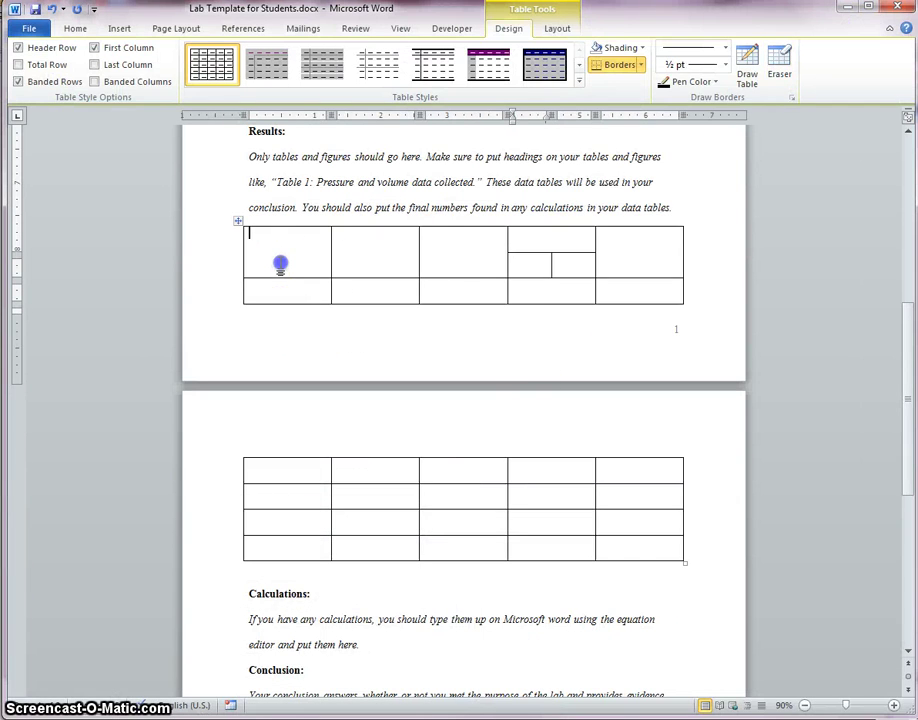
left_click(75, 28)
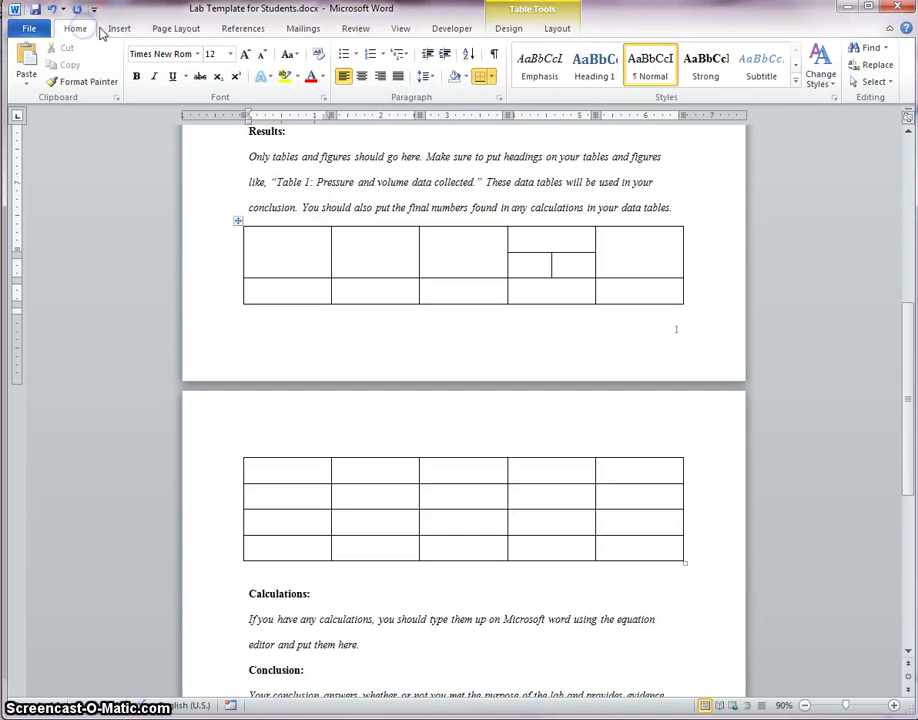
left_click(548, 31)
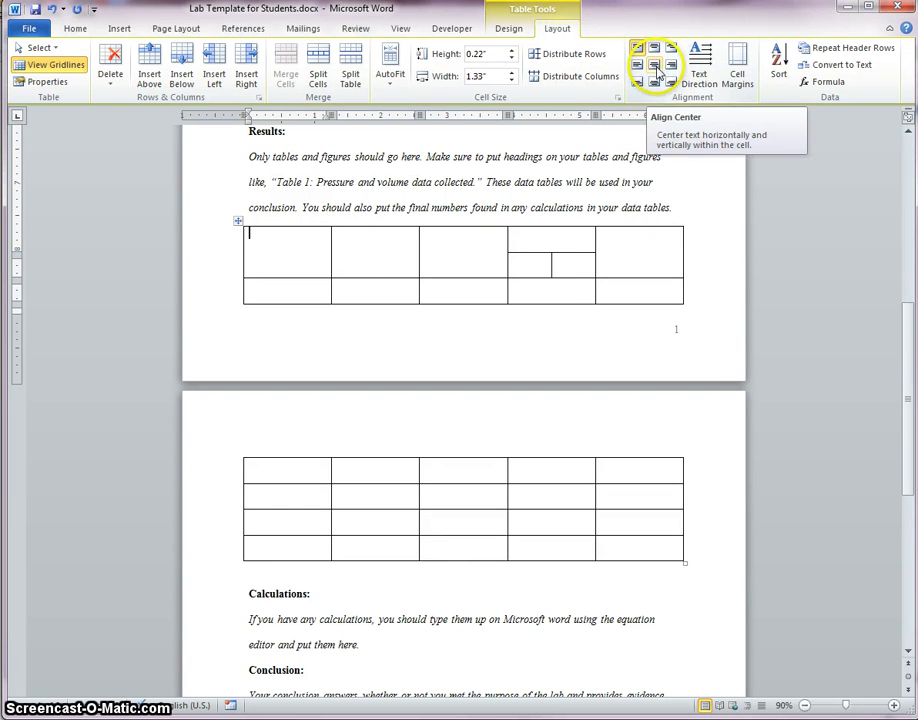
left_click(657, 72)
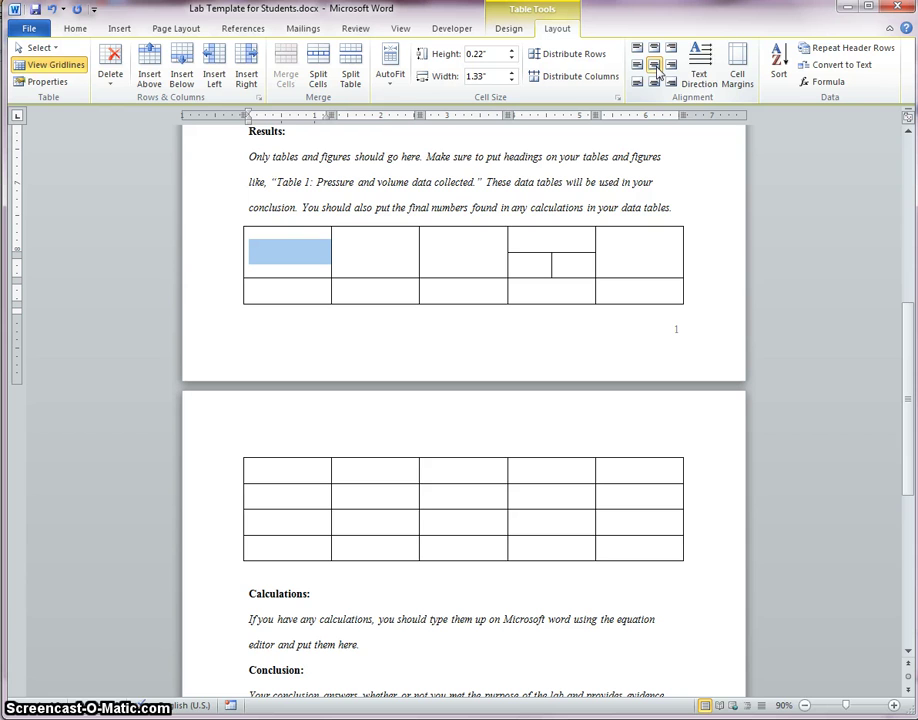
left_click(654, 66)
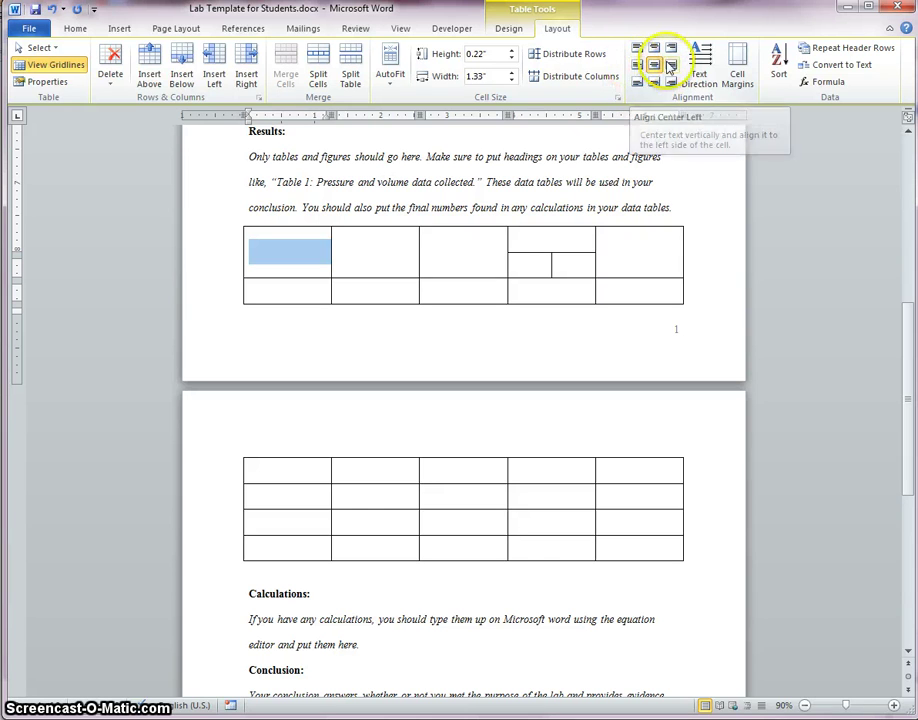
left_click(655, 66)
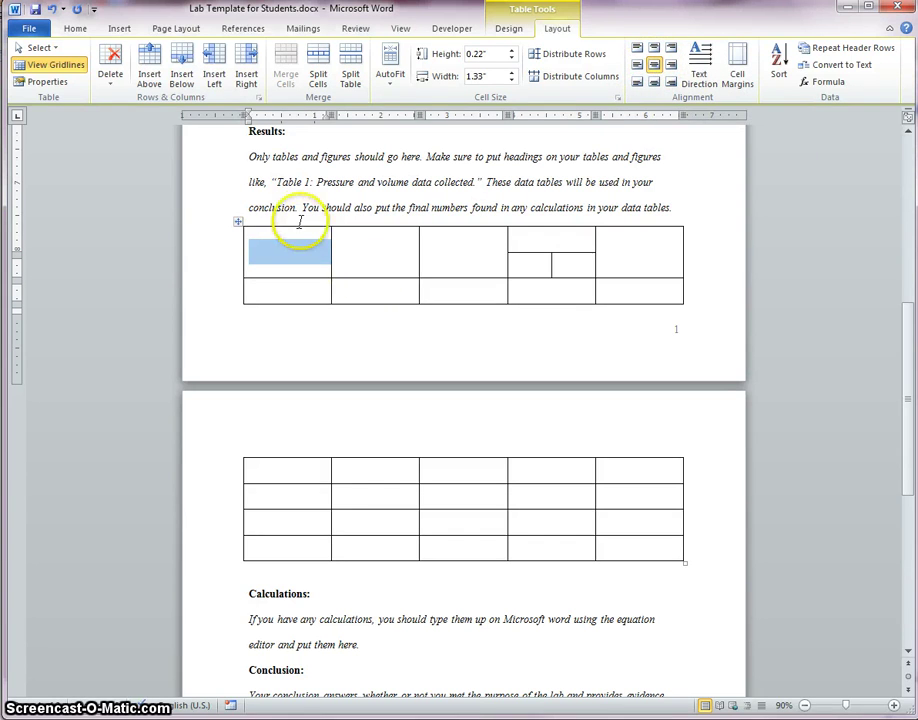
Step: Add an empty line between the Results instructions and the table
left_click(293, 208)
left_click(702, 202)
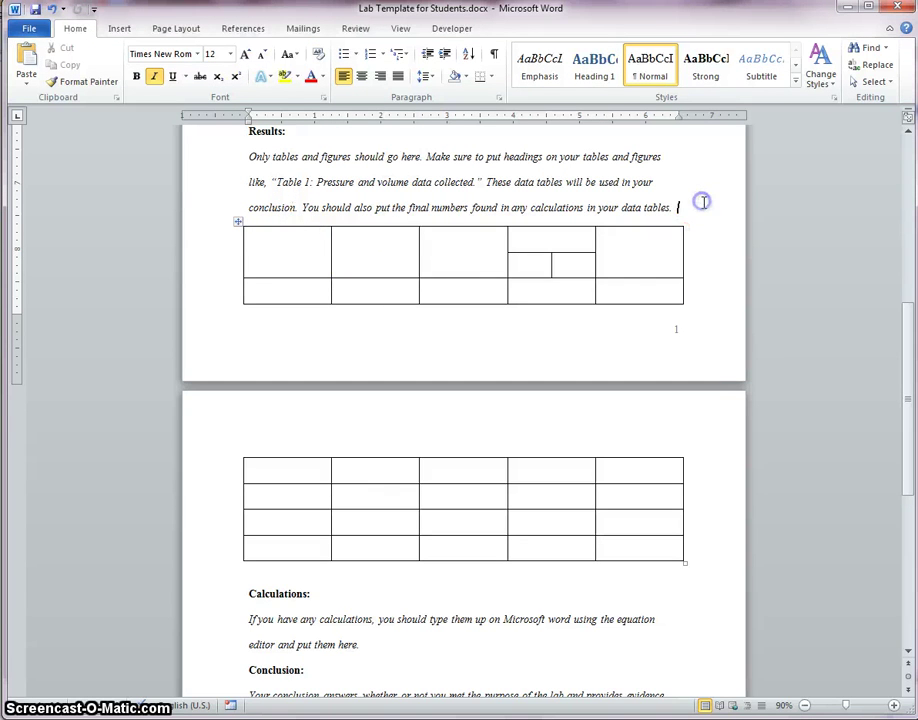
key("Return")
left_click(448, 248)
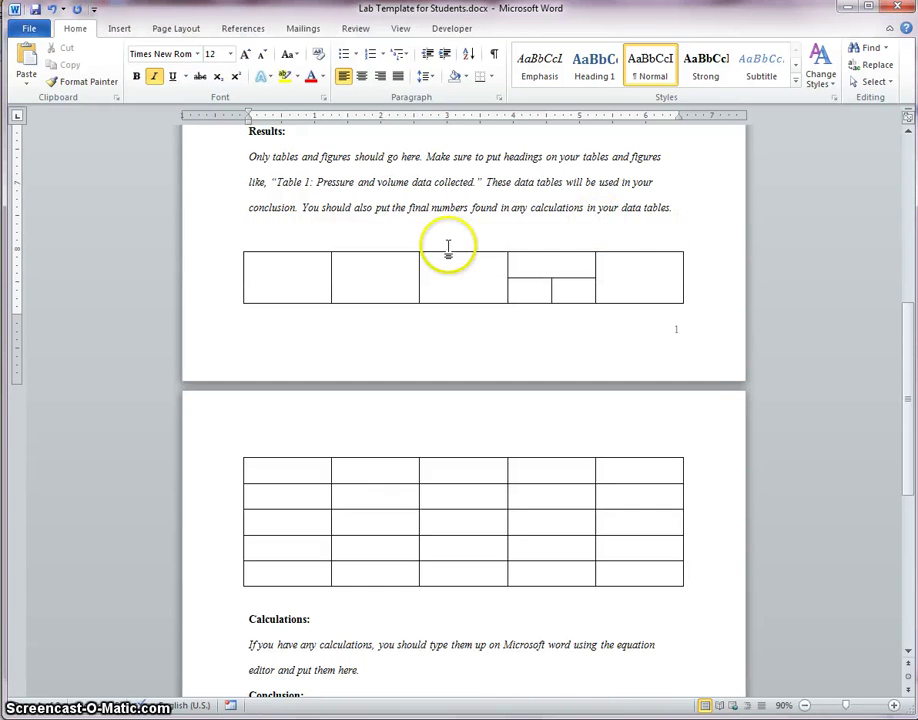
Step: Add the centered caption "Table 1: adfsadfsafsafas" above the Results table and set its line spacing to 1.0
key("ctrl+e")
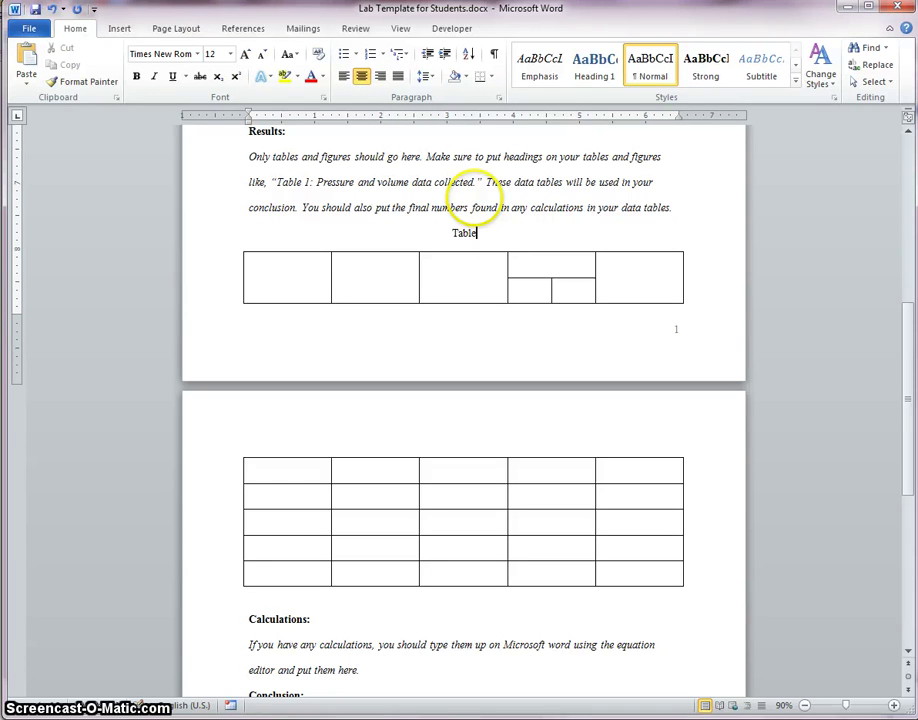
key("End")
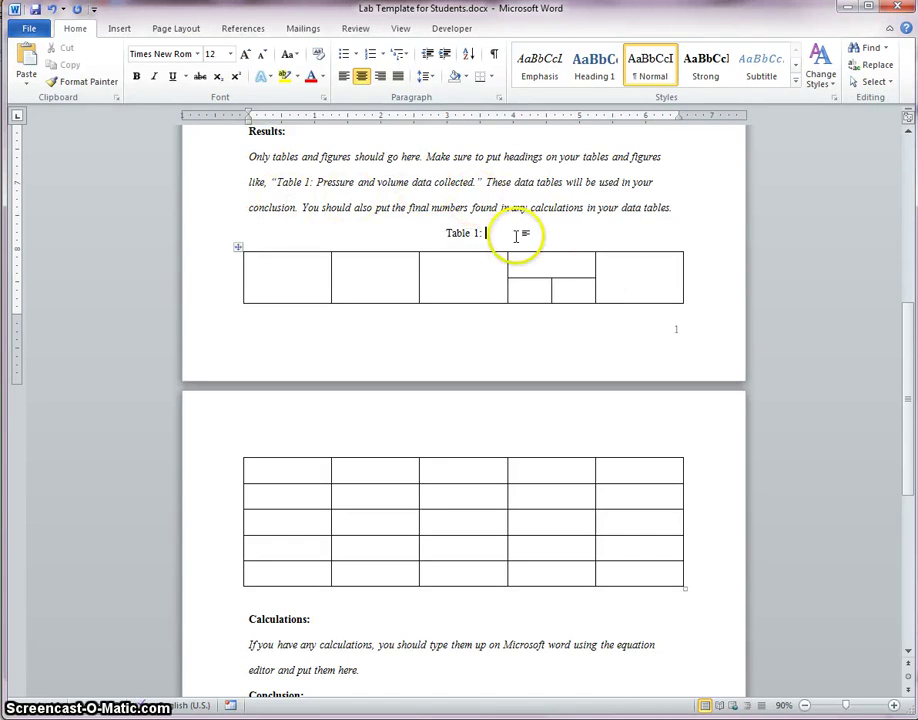
left_click(430, 78)
left_click(462, 95)
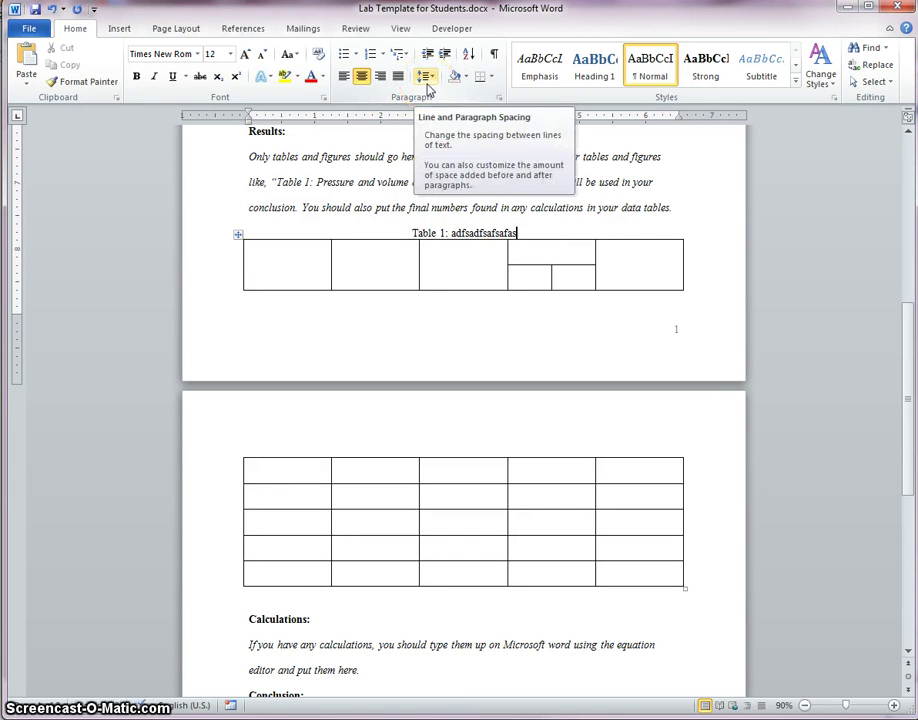
left_click(426, 77)
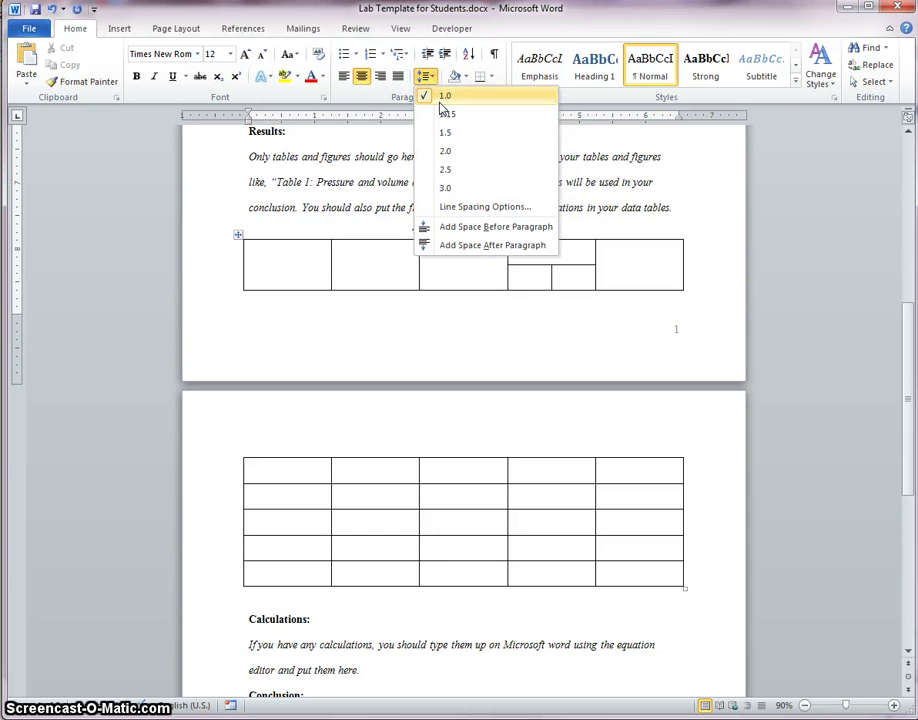
left_click(445, 96)
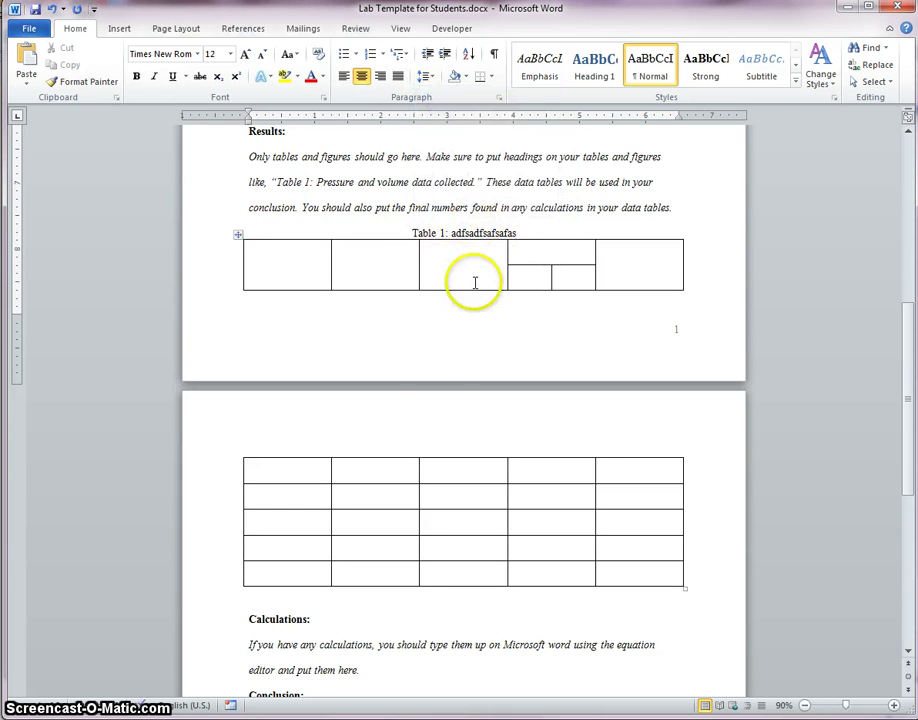
Step: Insert a page break before the Table 1 caption so the caption and whole table start on a new page
left_click(402, 220)
left_click(412, 233)
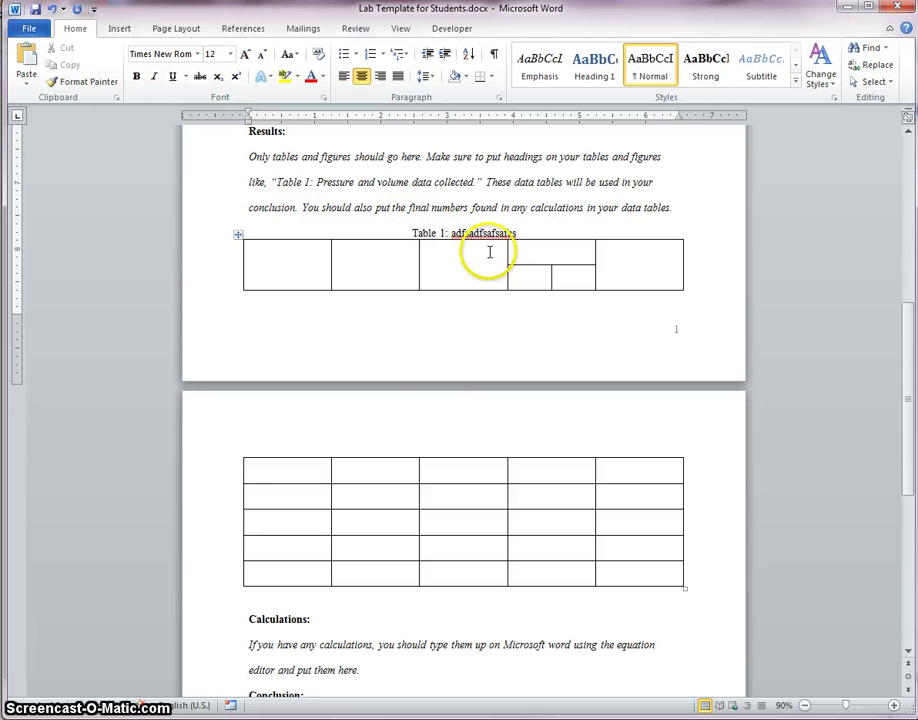
scroll(530, 484, "up", 5)
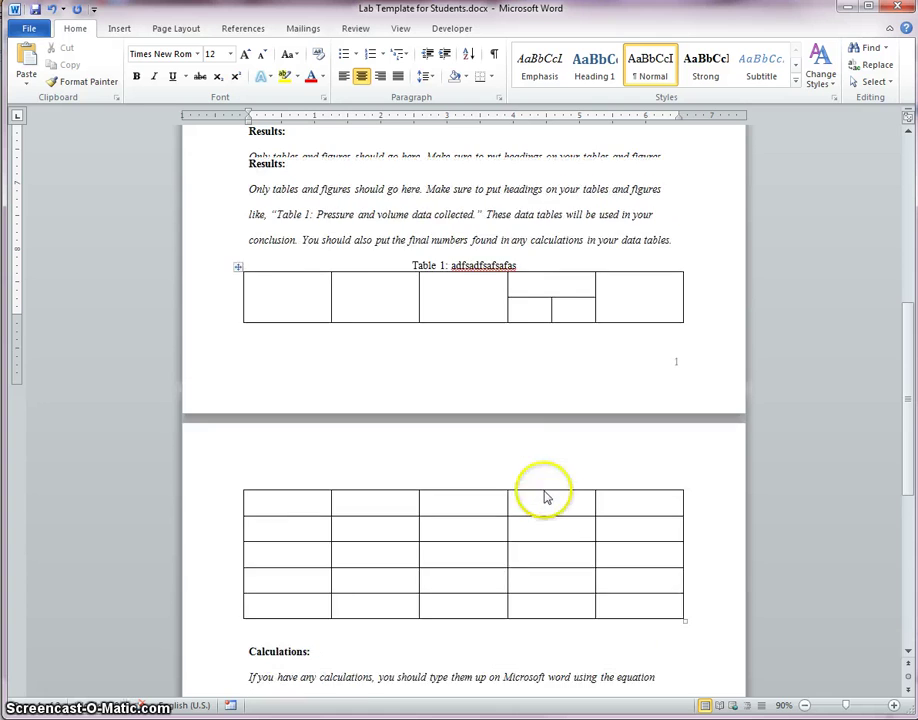
scroll(562, 514, "up", 1)
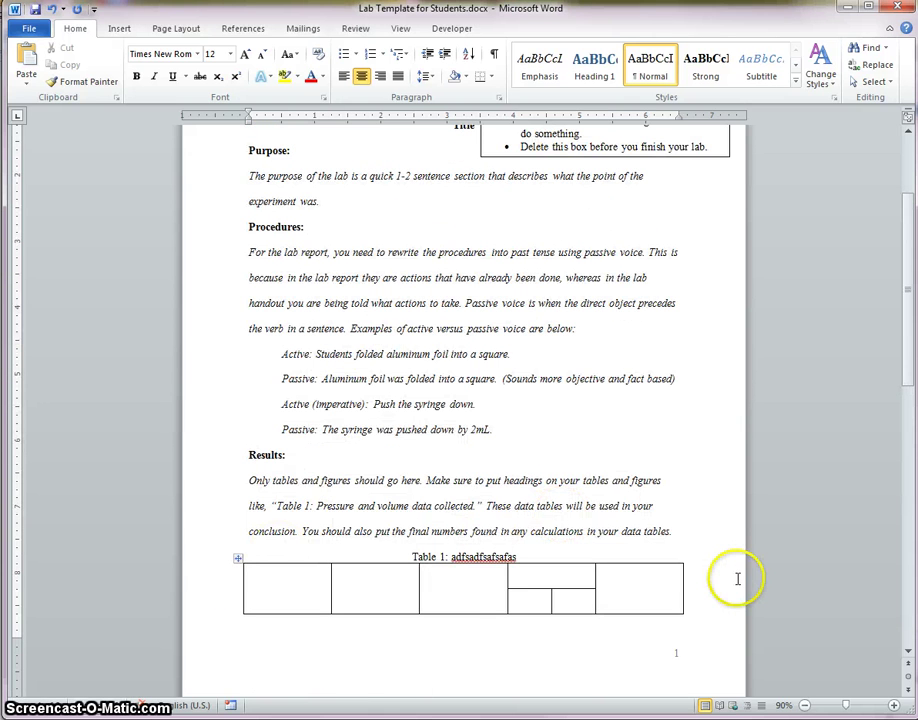
scroll(516, 570, "down", 10)
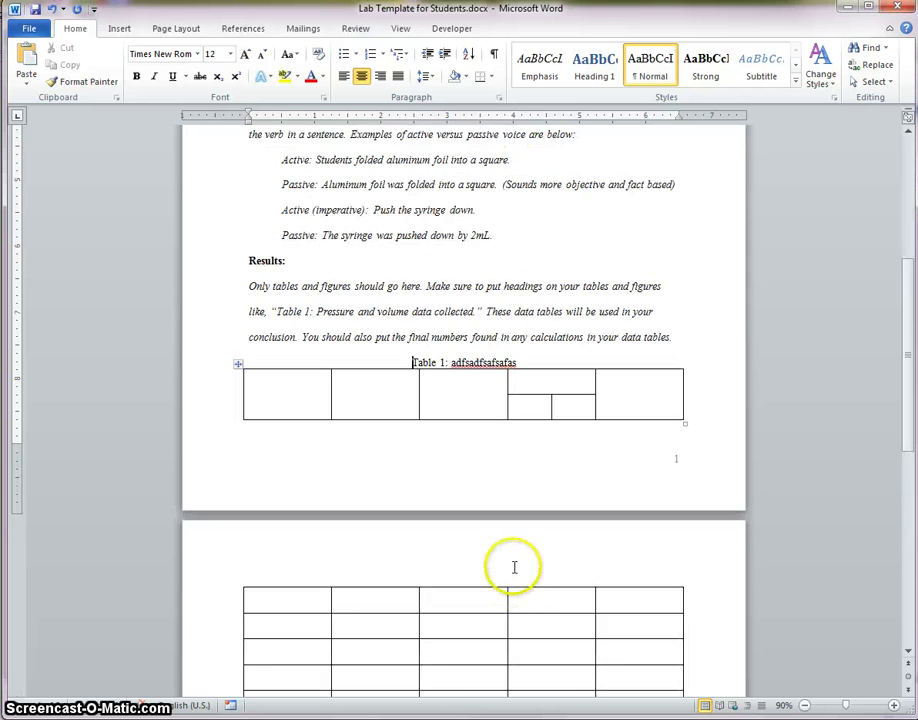
scroll(518, 530, "down", 1)
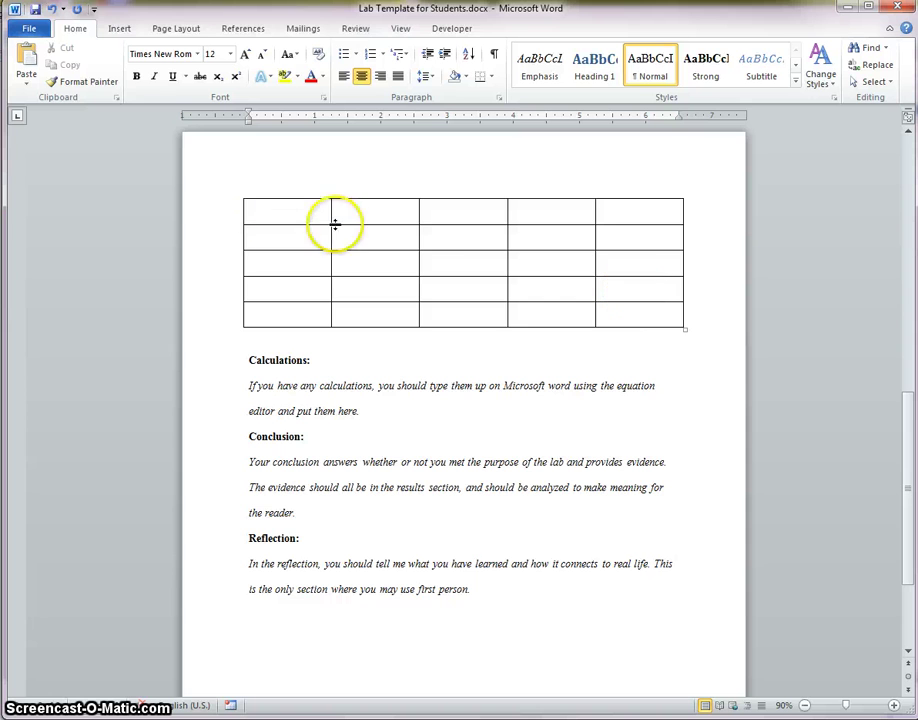
scroll(570, 311, "up", 4)
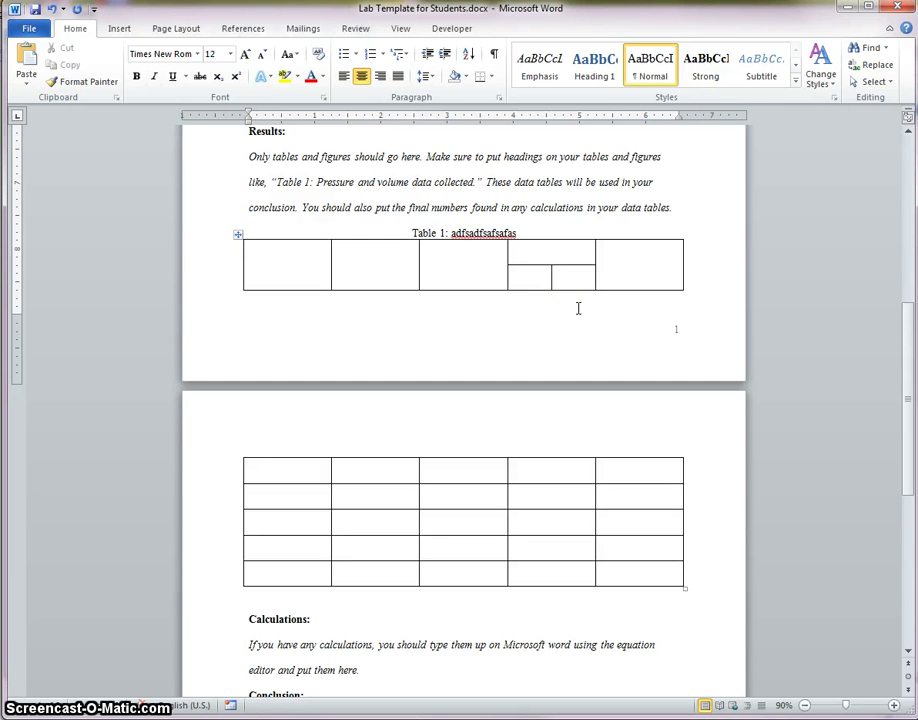
key("ctrl+Return")
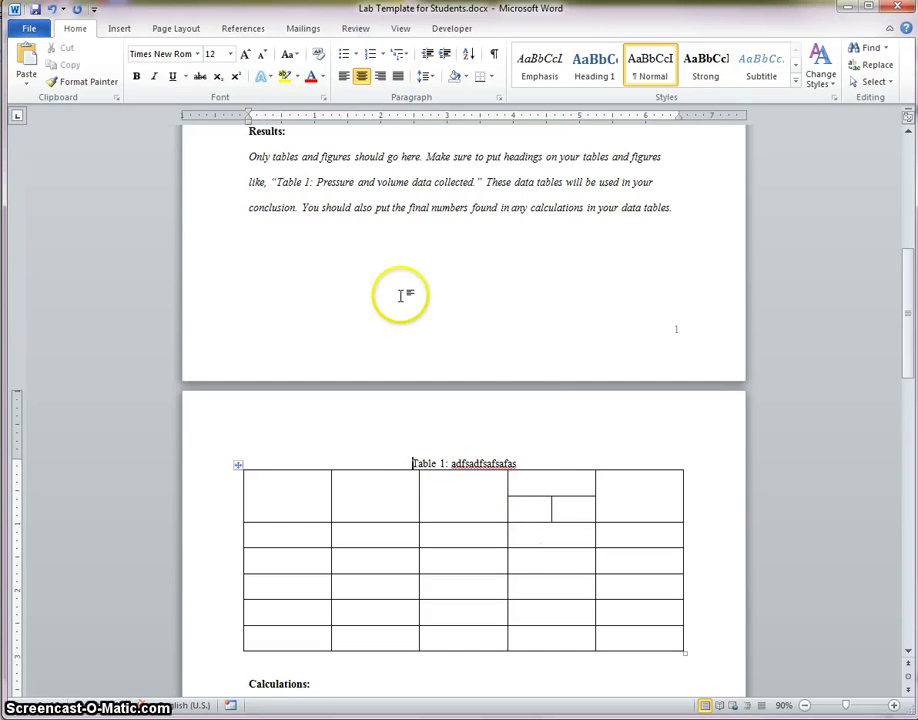
Step: Write the plain-text formula example "CuSO4 ← gross" below the table, leaving an empty line above it
scroll(400, 296, "down", 4)
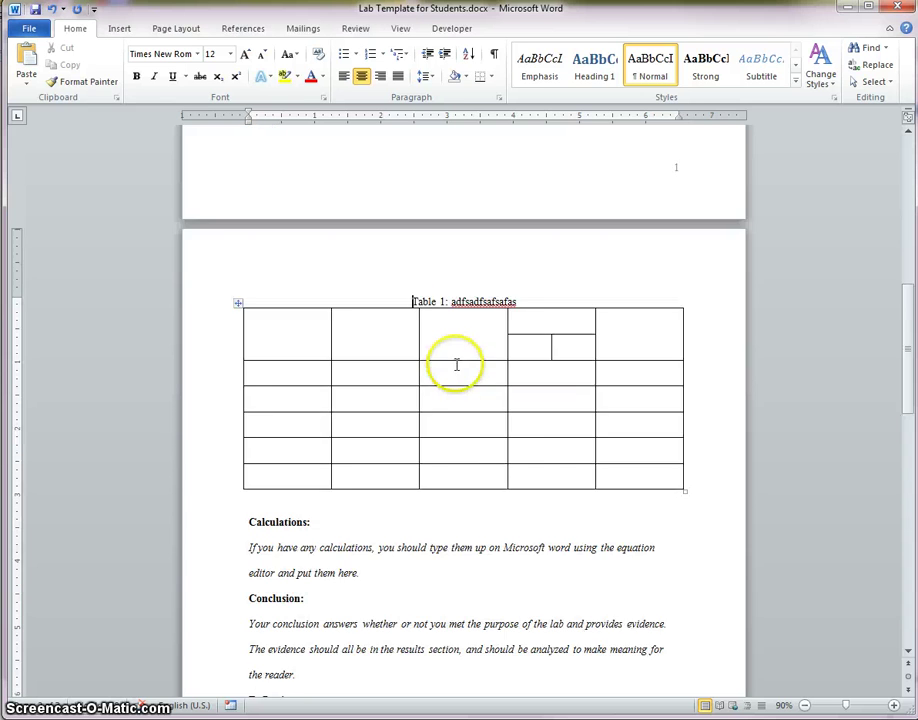
left_click(280, 401)
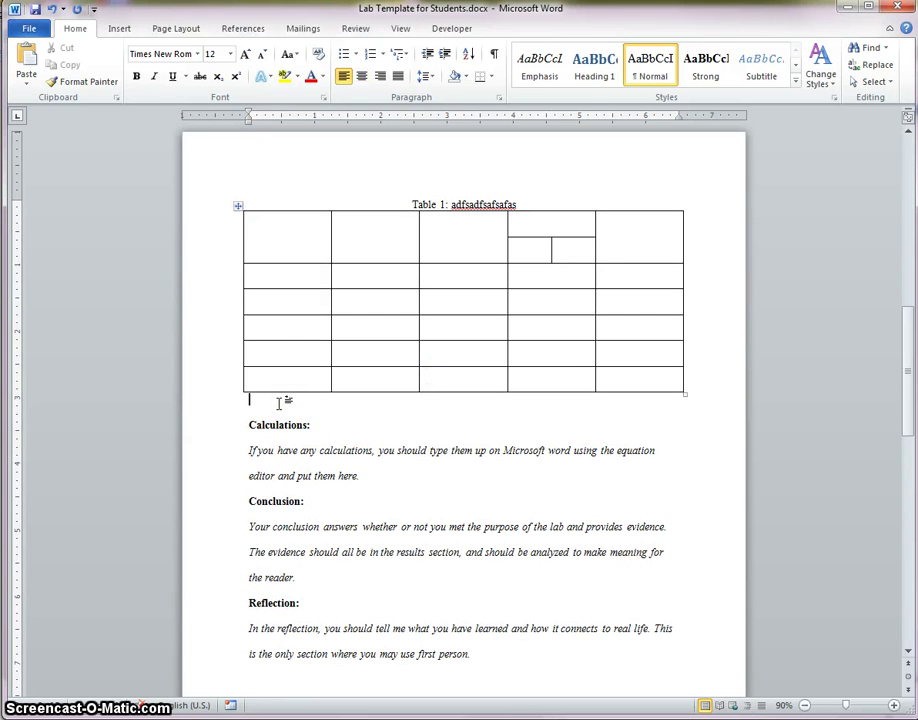
key("Return")
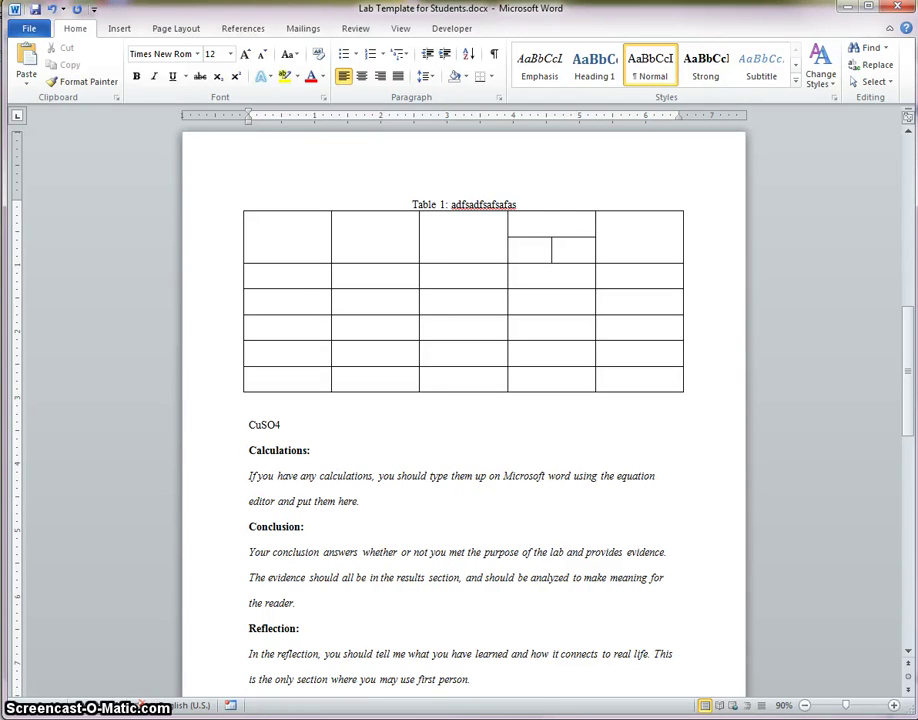
key("Return")
key("Return")
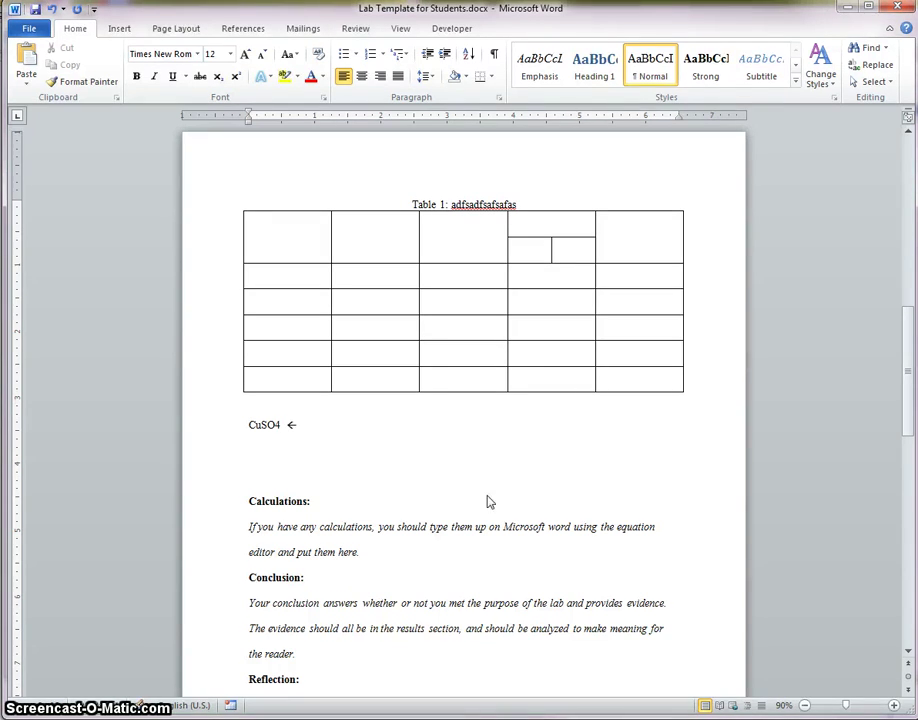
type("ros")
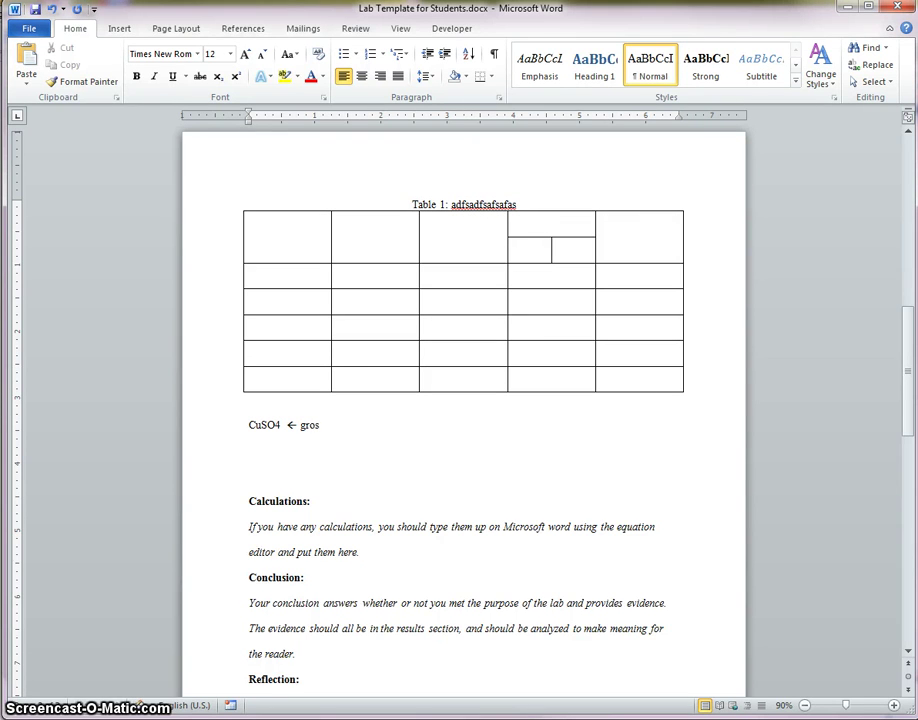
type("s")
Step: Write CuSO₄ two lines below the "gross" example, formatting the 4 as a subscript
key("Return")
key("Return")
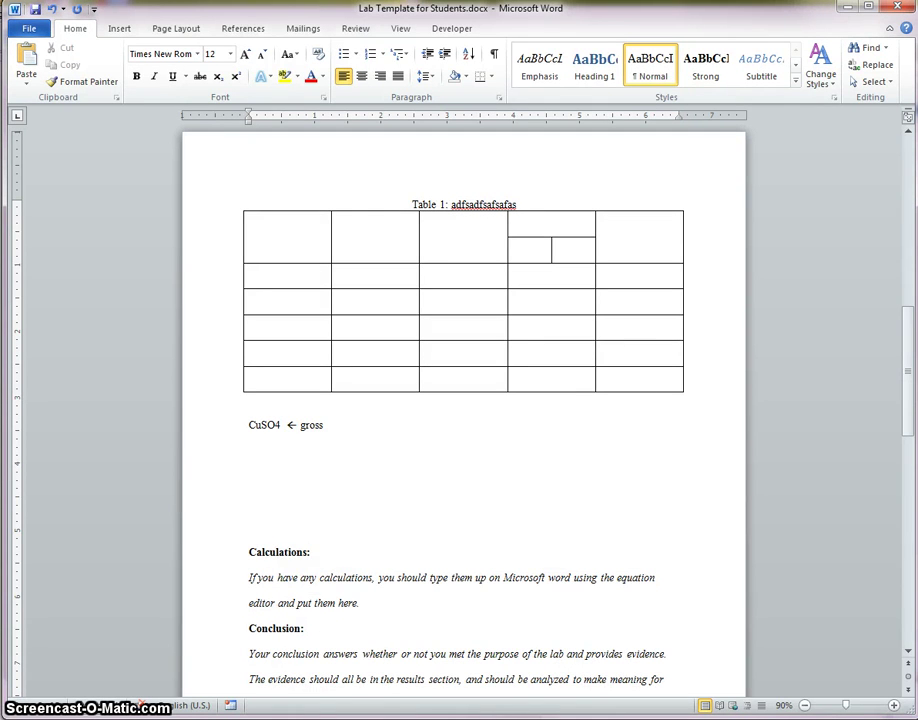
type("CuSO")
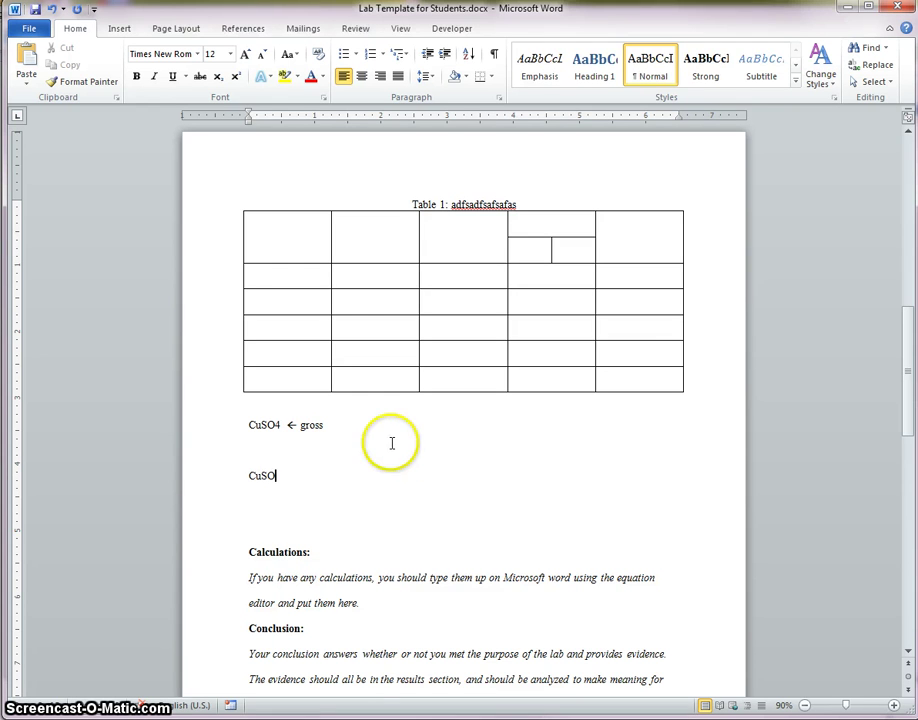
left_click(218, 78)
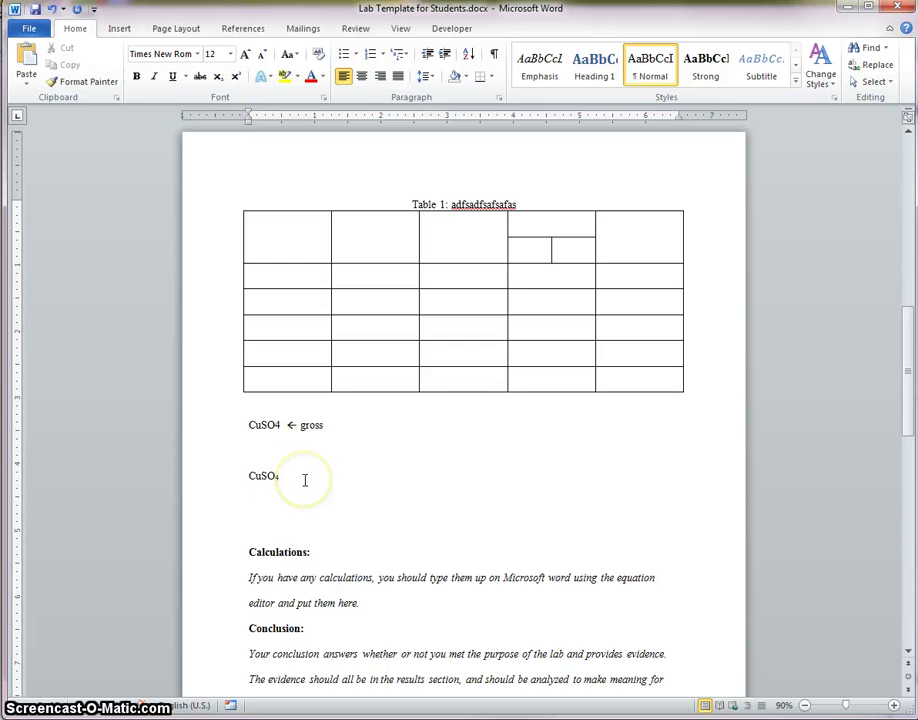
left_click(313, 484)
Step: Write the sulfate ion SO₄²⁻ two lines below CuSO₄, with 4 as subscript and 2- as superscript, and return to normal text
key("Return")
key("Return")
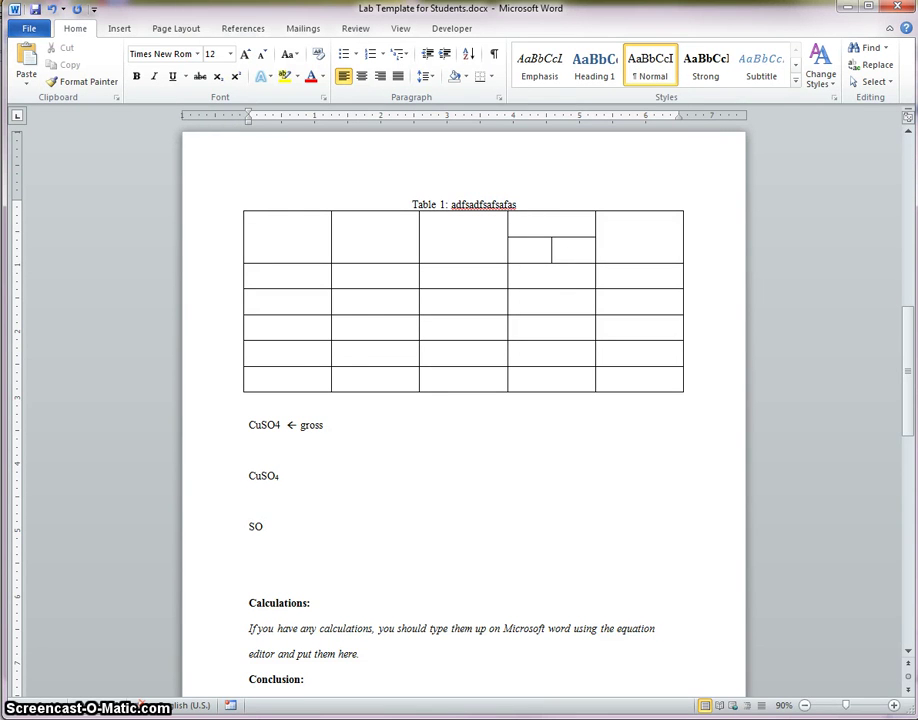
left_click(219, 78)
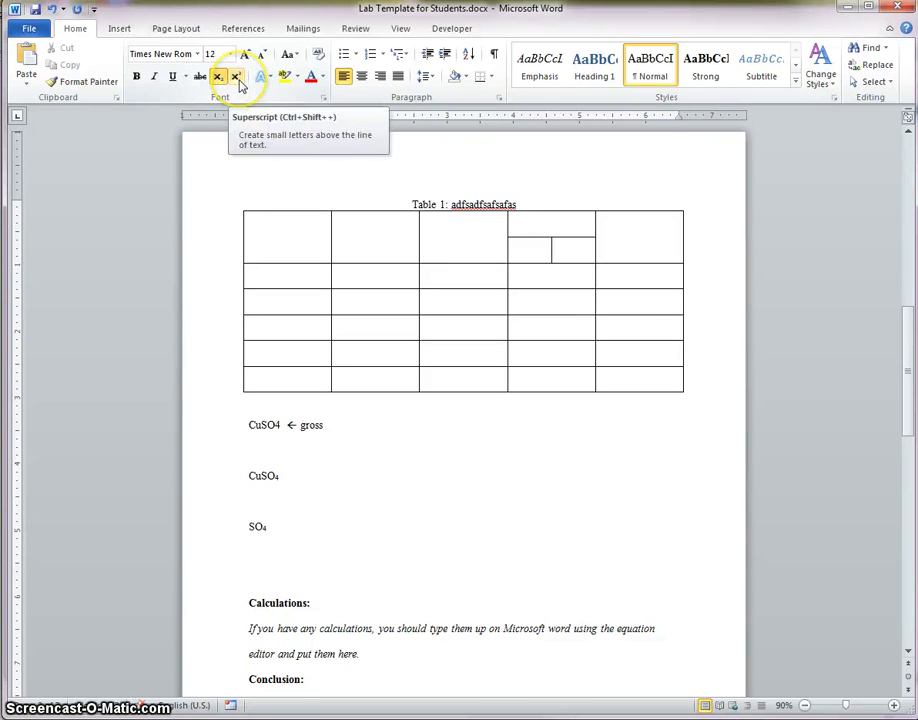
left_click(238, 80)
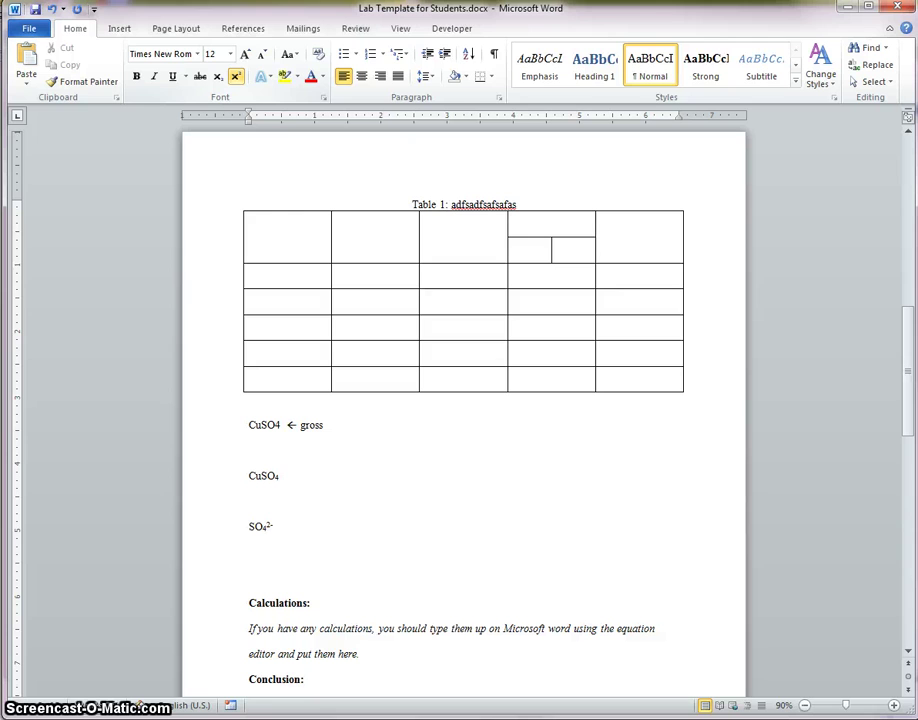
left_click(239, 82)
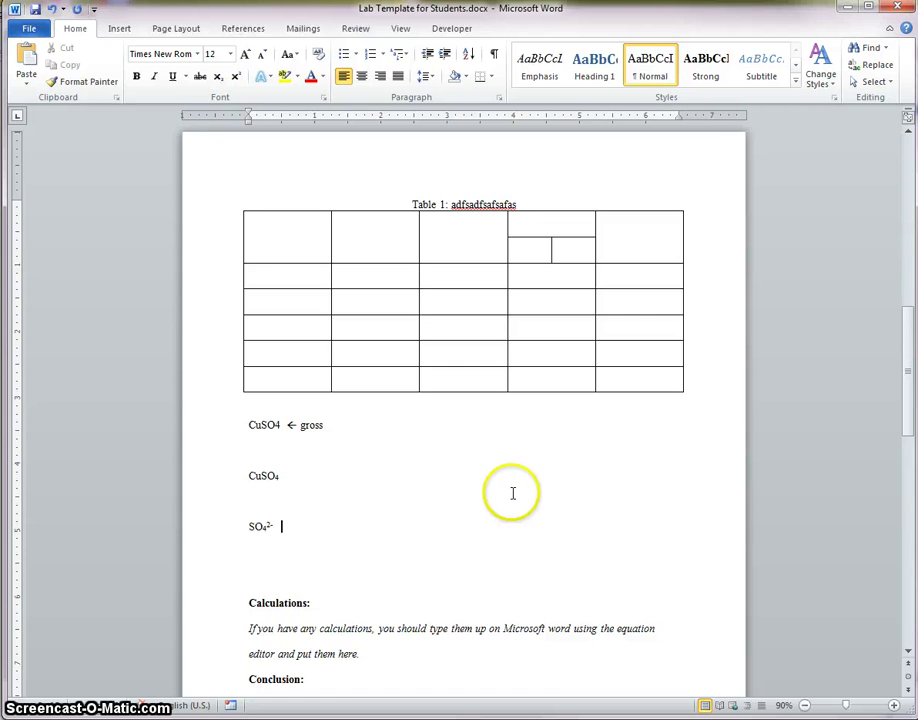
Step: Merge the two small cells in the lower half of the fourth column's header into one cell
scroll(494, 514, "up", 3)
left_click(542, 356)
left_click(541, 377)
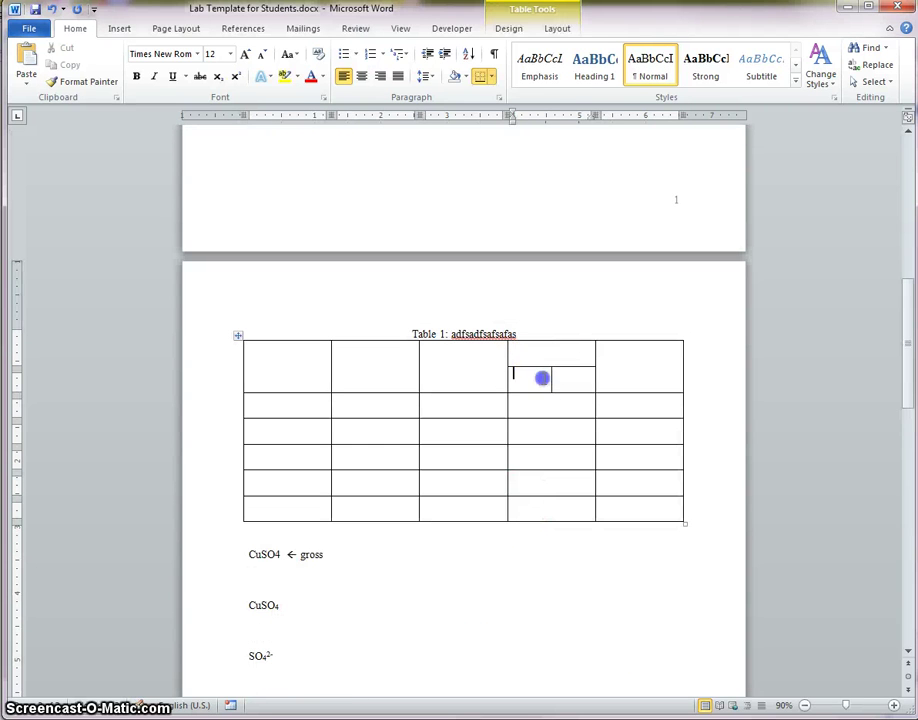
left_click(572, 378)
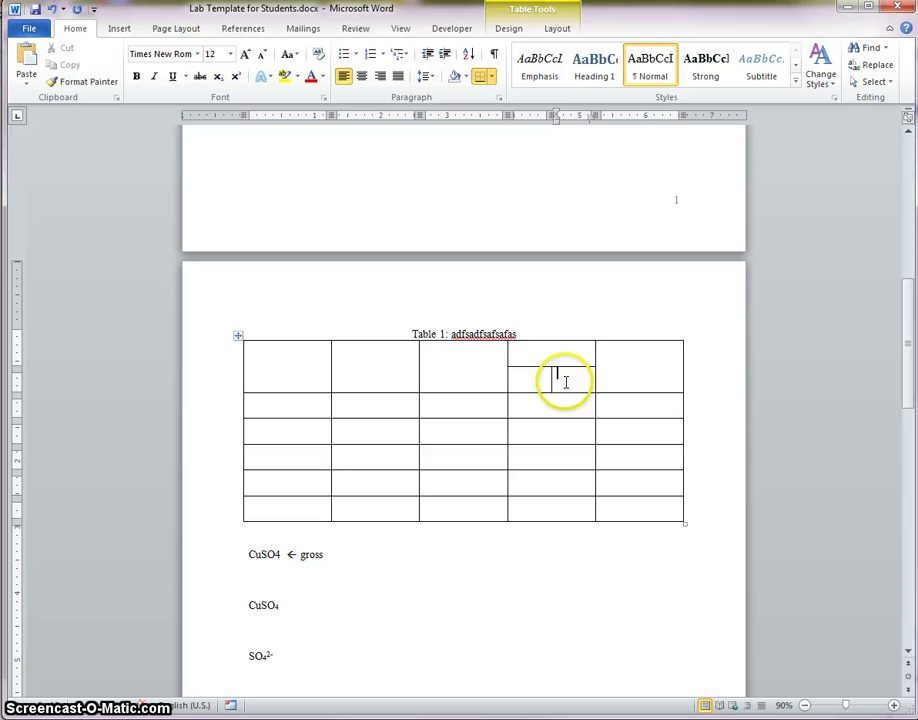
left_click(531, 377)
left_click_drag(531, 377, 565, 386)
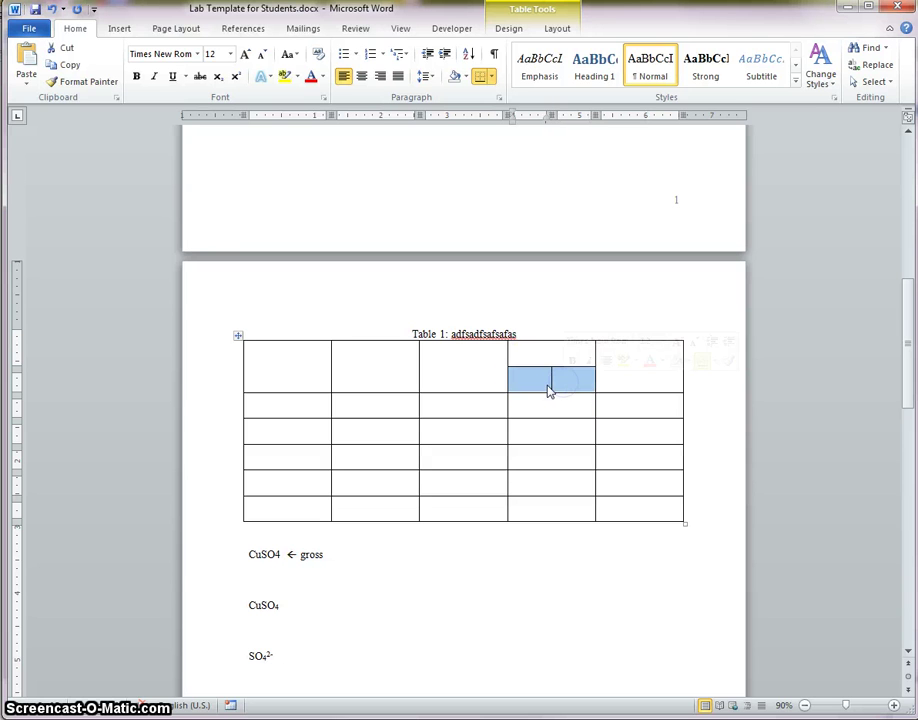
right_click(539, 385)
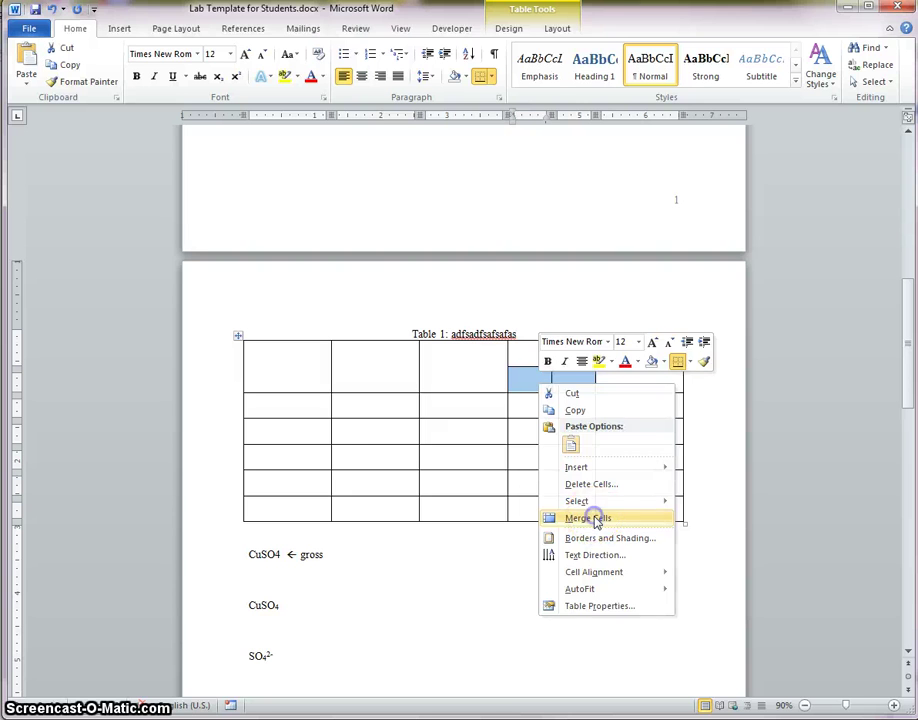
left_click(595, 519)
left_click(578, 388)
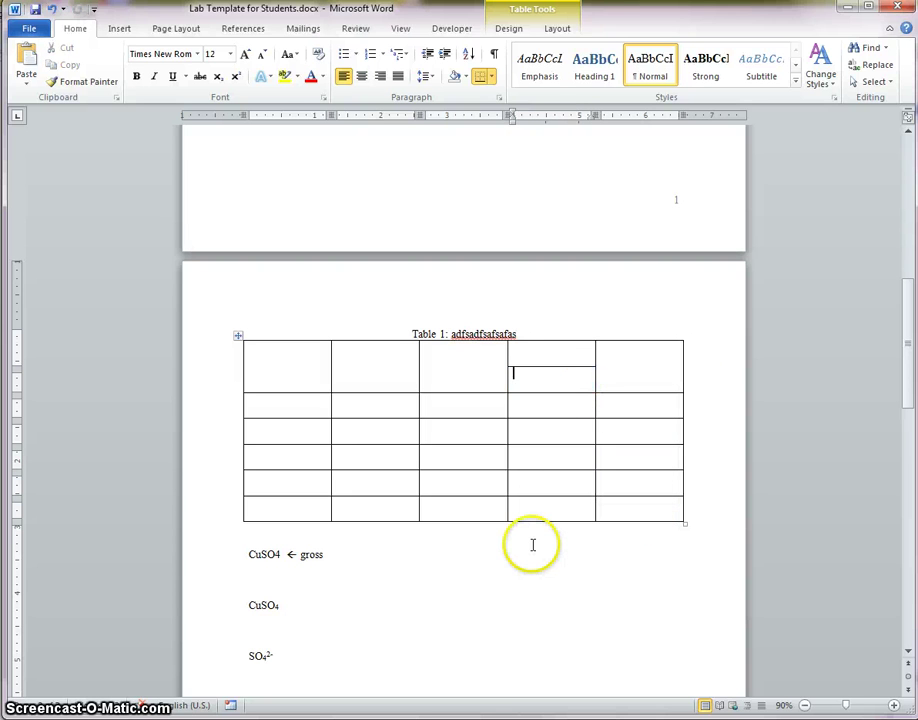
Step: Merge all cells of the table's last column into a single cell
left_click_drag(635, 373, 655, 509)
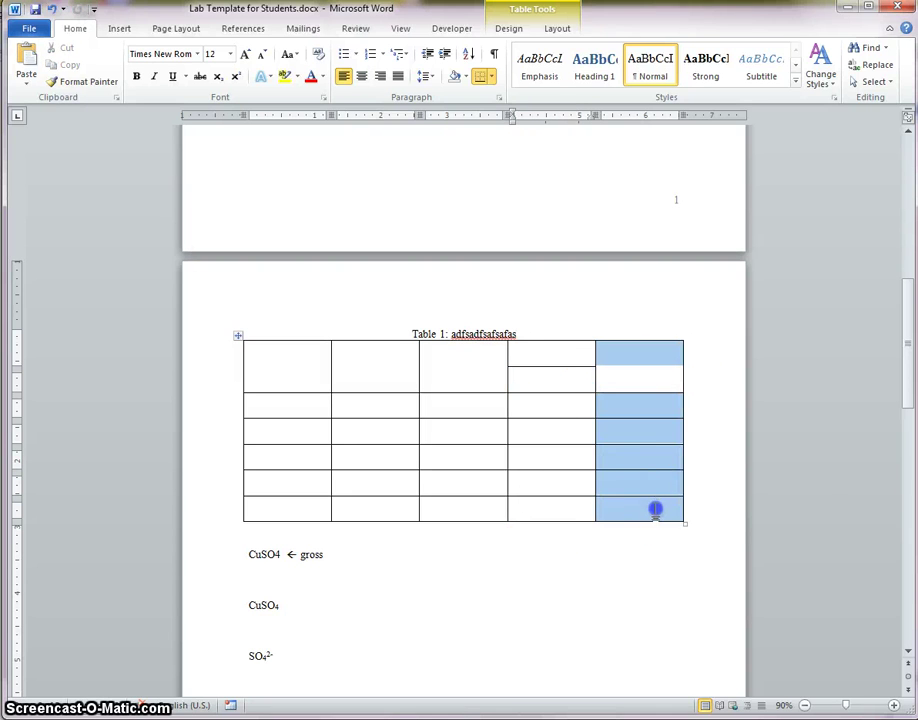
right_click(638, 414)
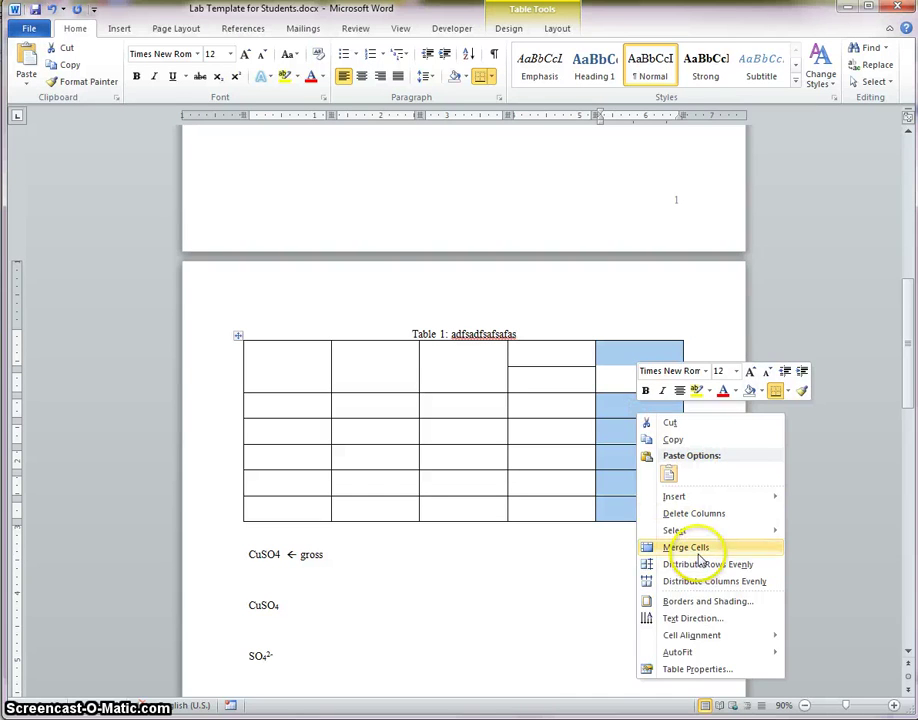
left_click(690, 548)
left_click(660, 424)
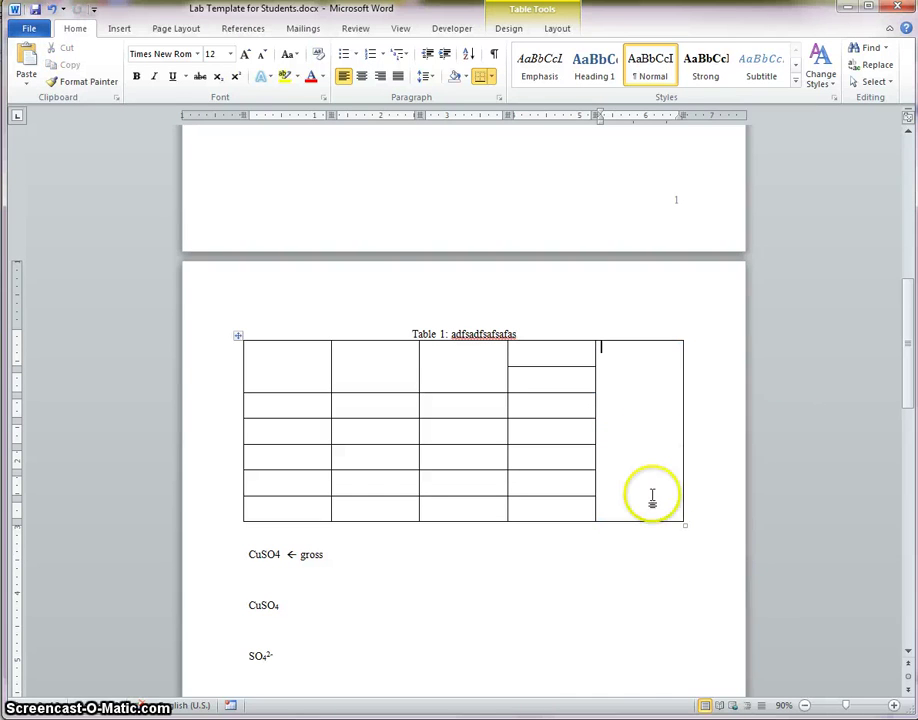